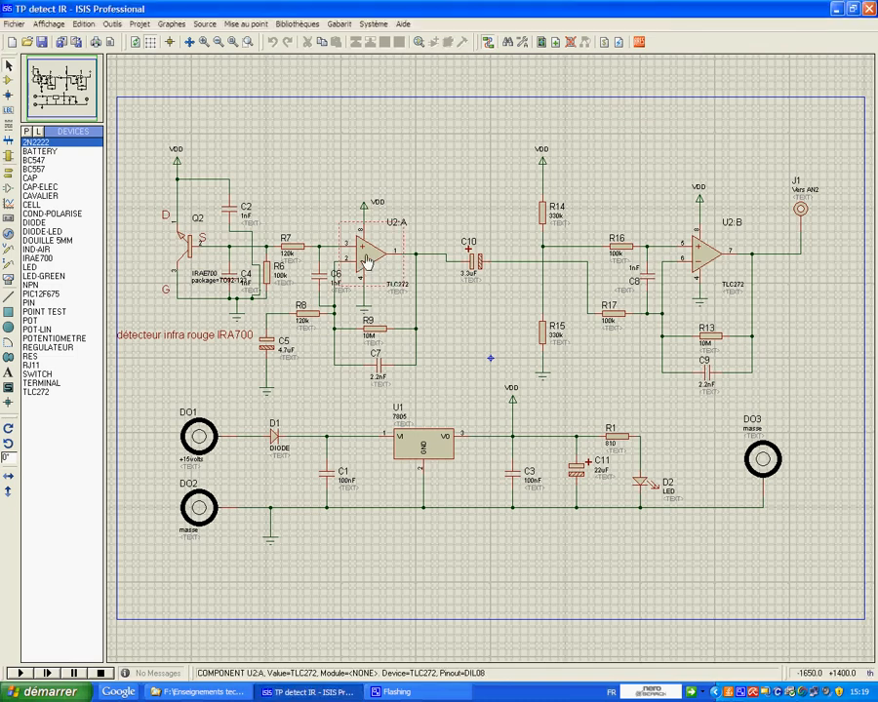
Check the PCB package assigned to op-amp U2:A in its component properties
{"action": "right_click", "coordinate": [365, 258]}
{"action": "left_click", "coordinate": [417, 273]}
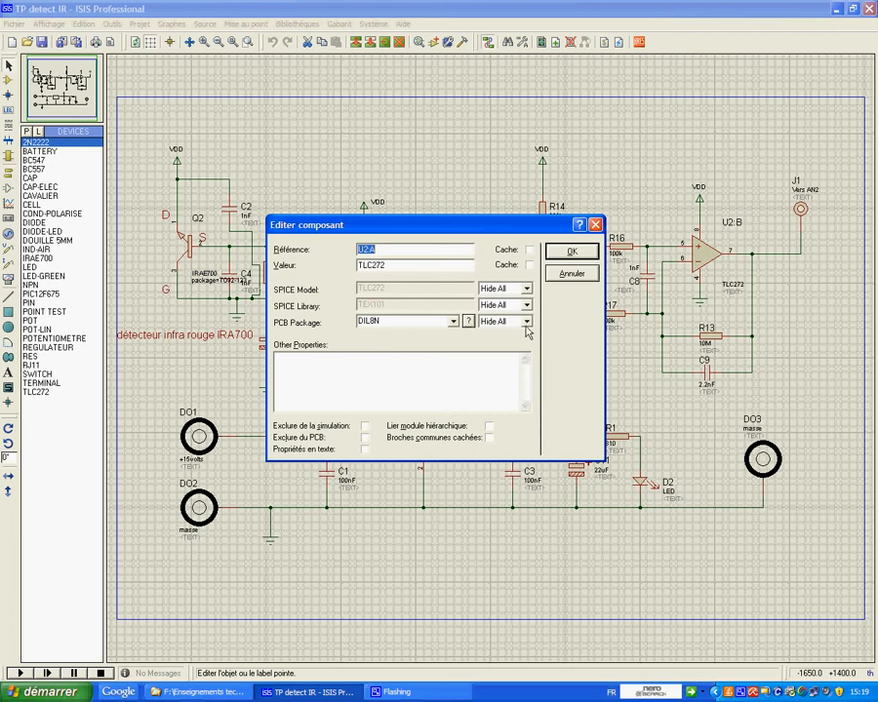
{"action": "left_click", "coordinate": [573, 252]}
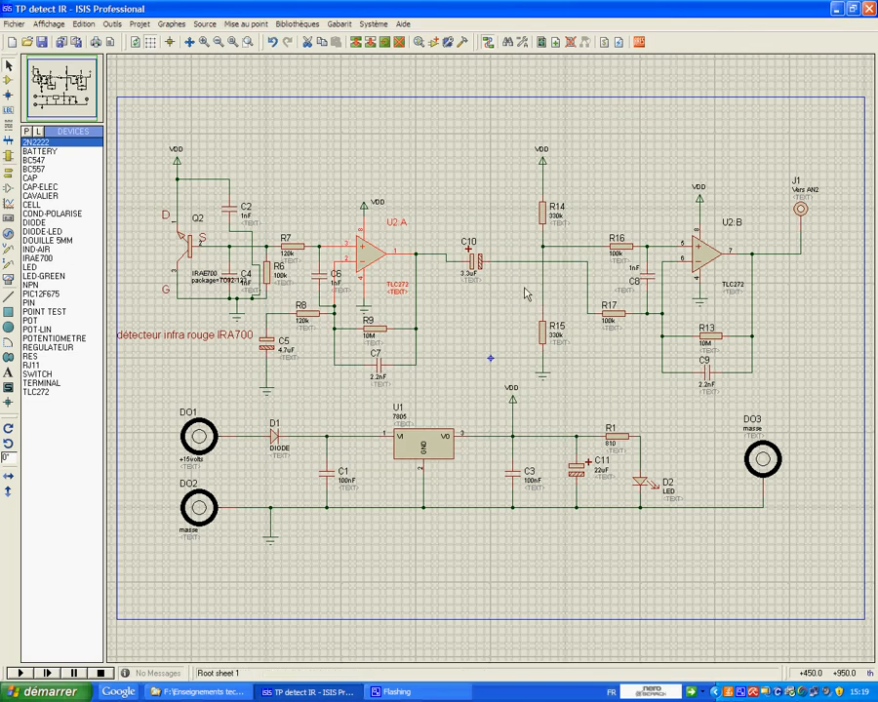
{"action": "left_click", "coordinate": [490, 213]}
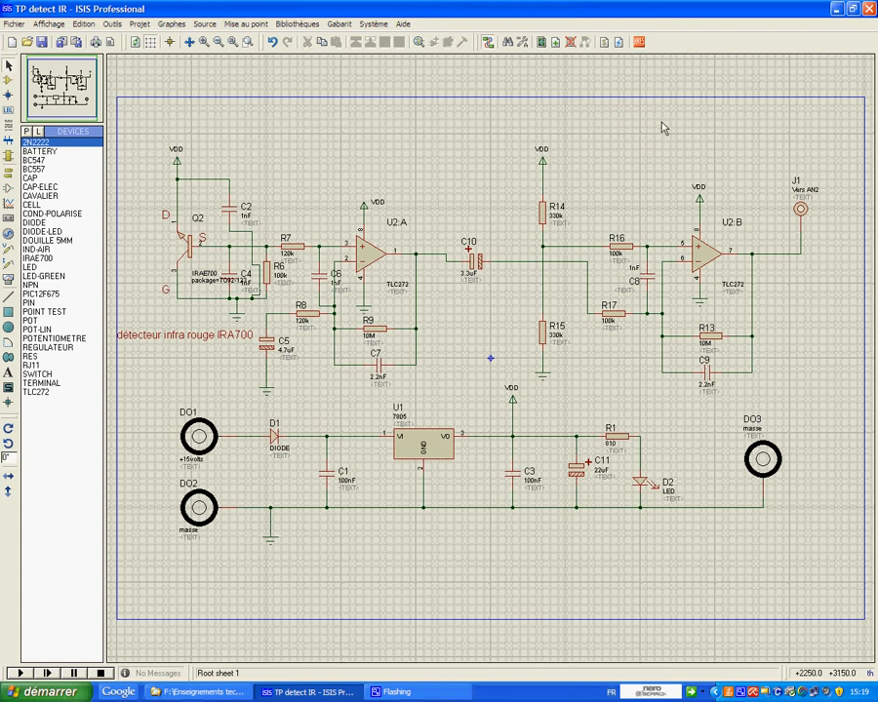
Save the schematic and transfer its netlist to ARES, creating the new layout from the DEFAULT template
{"action": "left_click", "coordinate": [639, 44]}
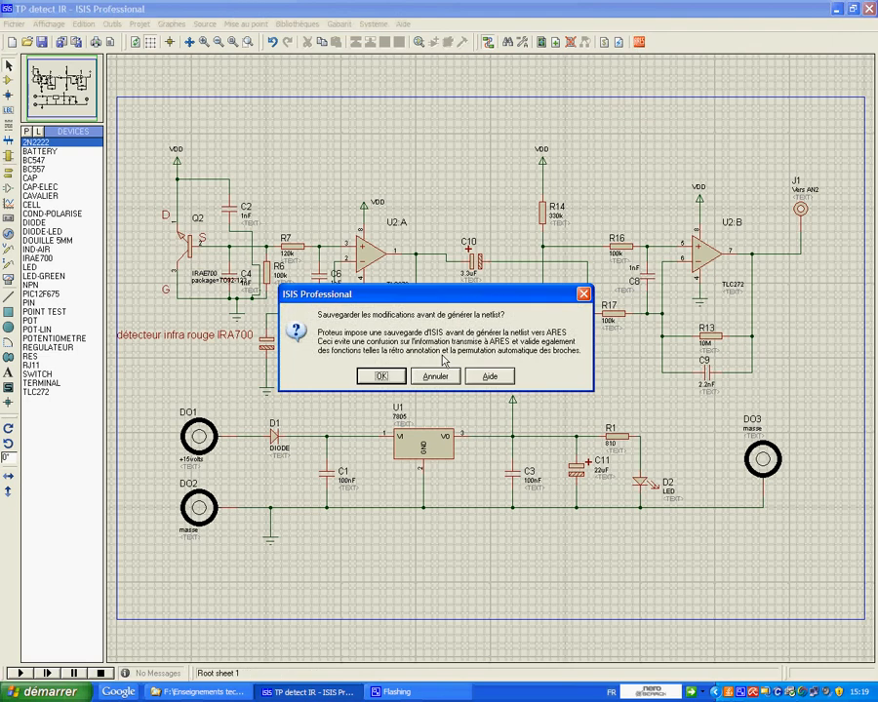
{"action": "left_click", "coordinate": [383, 377]}
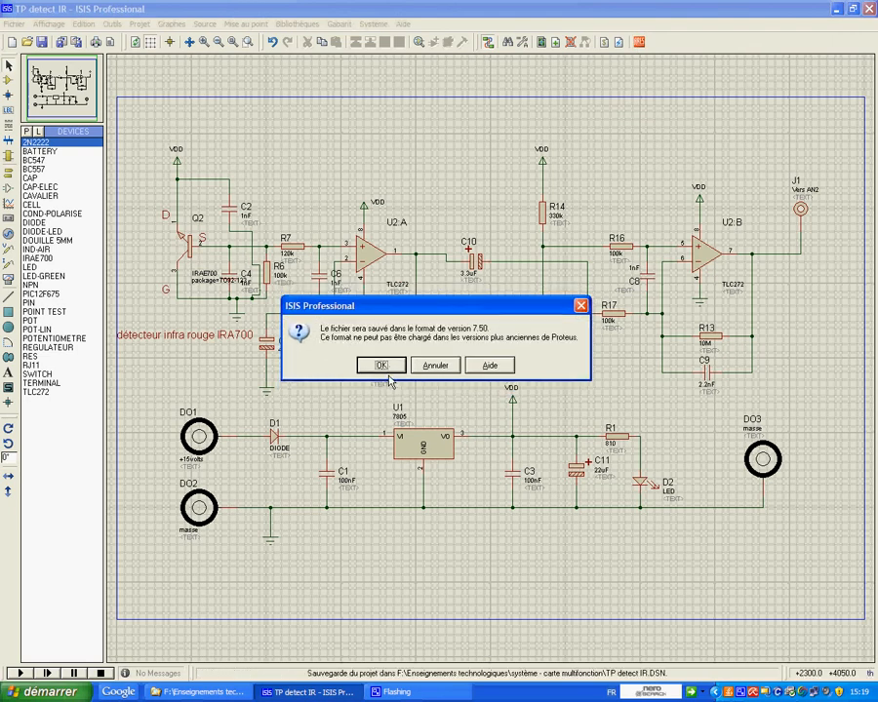
{"action": "left_click", "coordinate": [391, 370]}
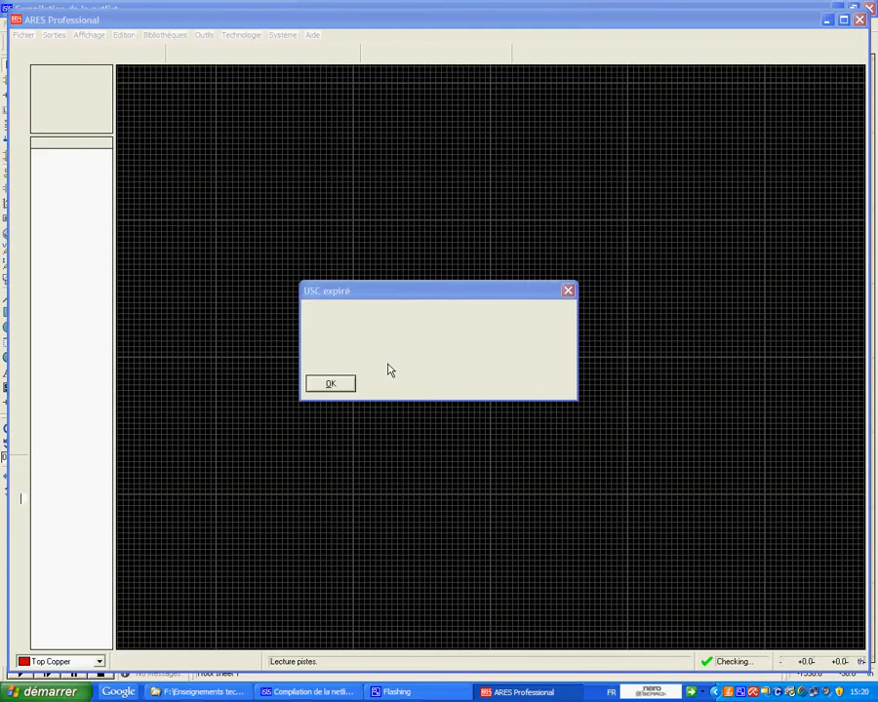
{"action": "left_click", "coordinate": [294, 288]}
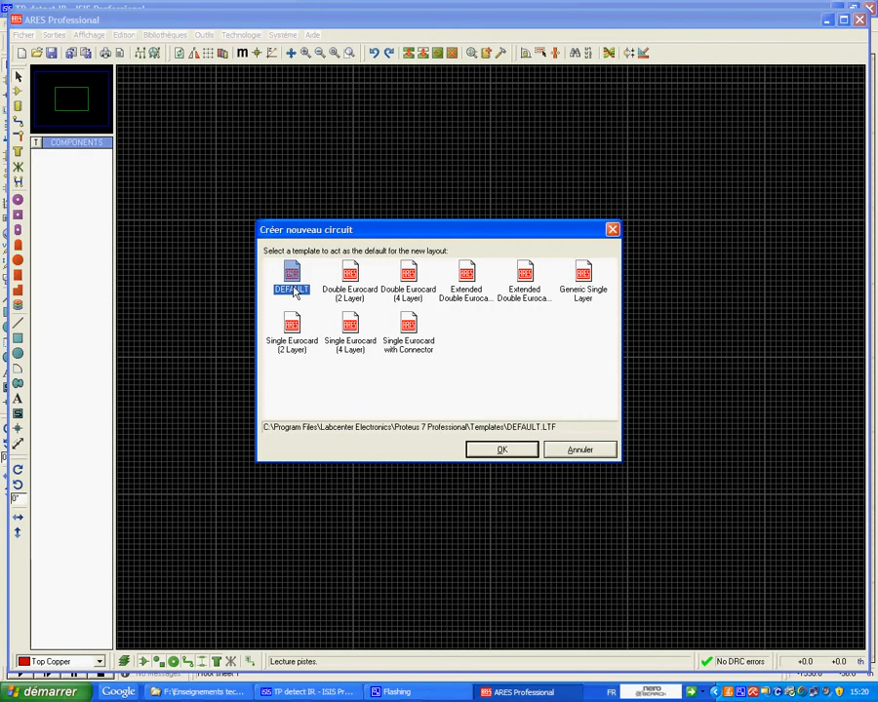
{"action": "left_click", "coordinate": [503, 450]}
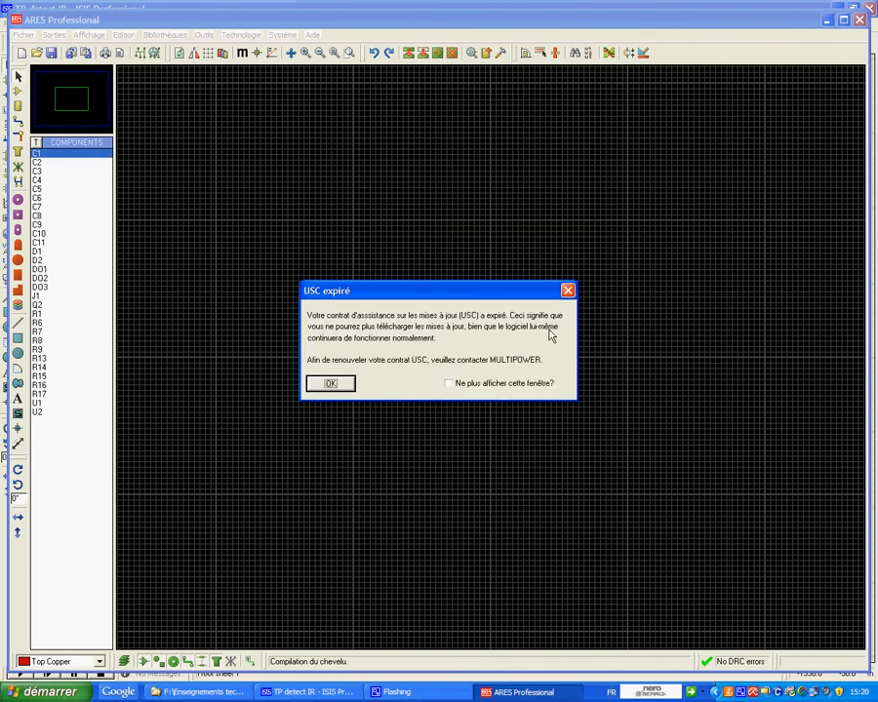
{"action": "left_click", "coordinate": [568, 290]}
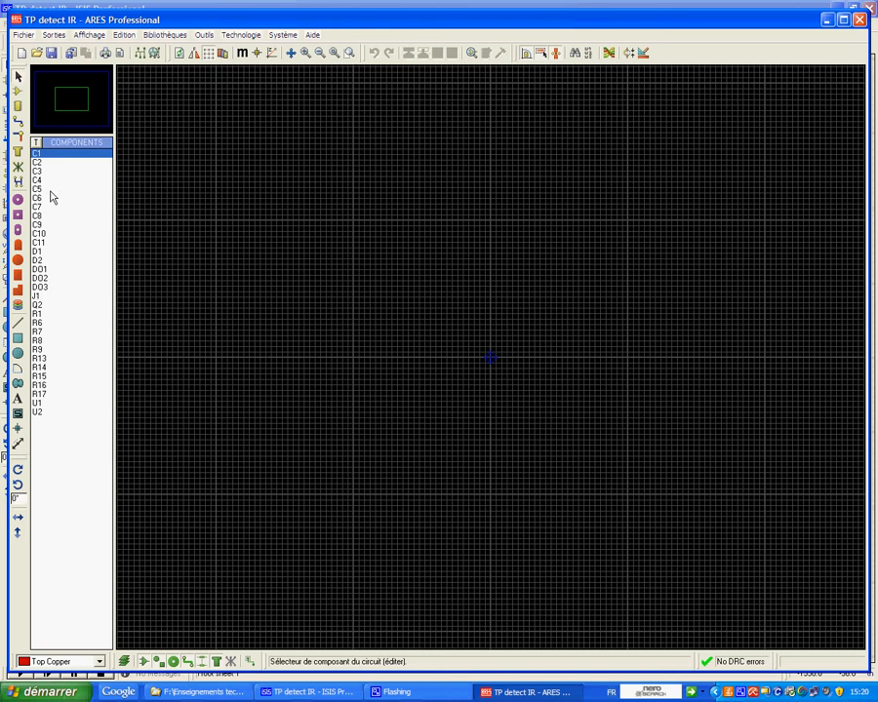
Locate diode D1 in the ISIS schematic and preview its footprint in the ARES component list
{"action": "left_click", "coordinate": [322, 689]}
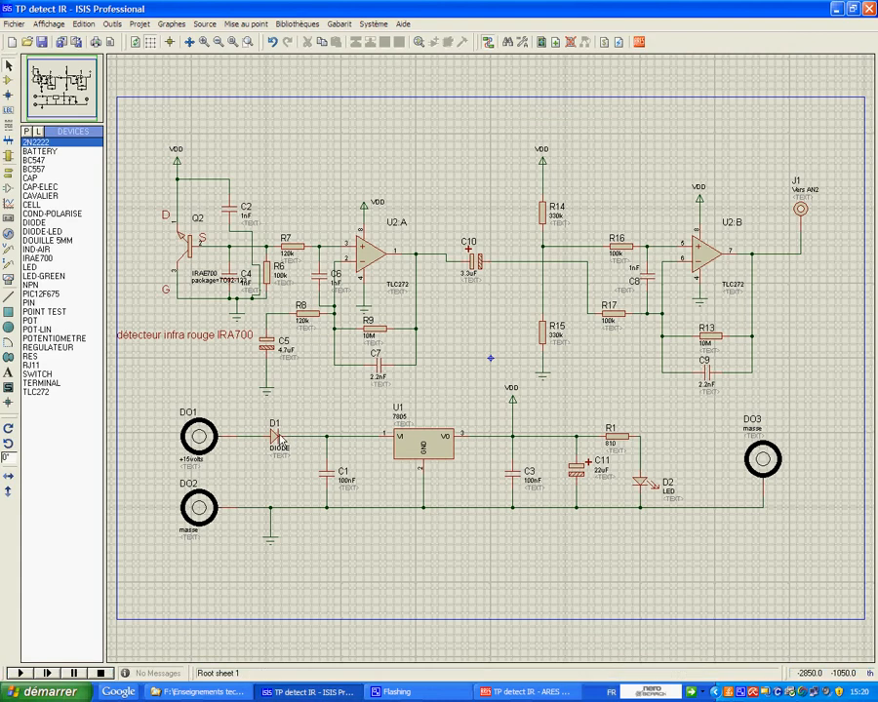
{"action": "left_click", "coordinate": [538, 692]}
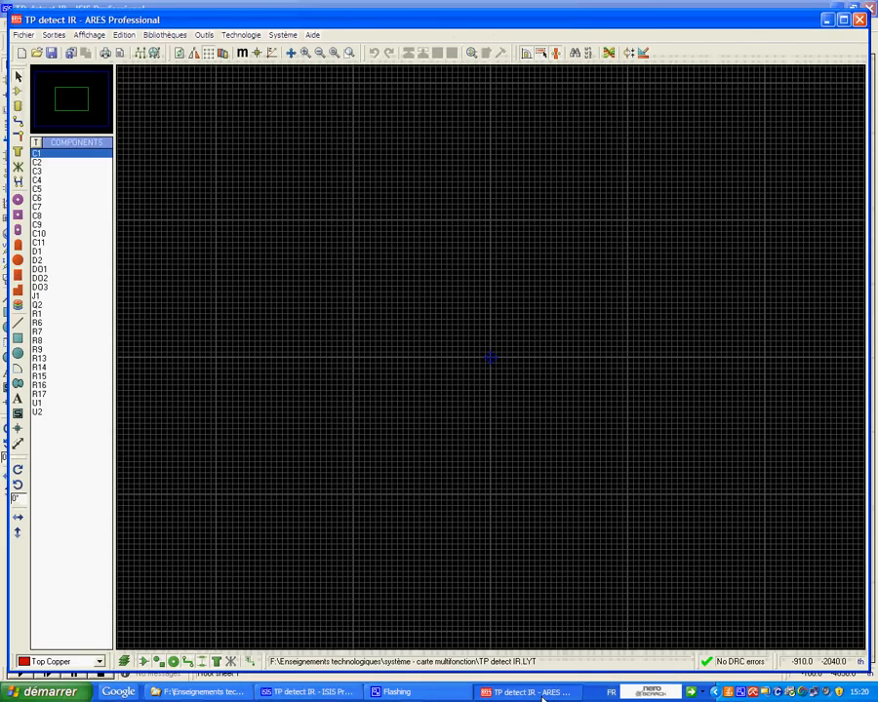
{"action": "left_click", "coordinate": [37, 251]}
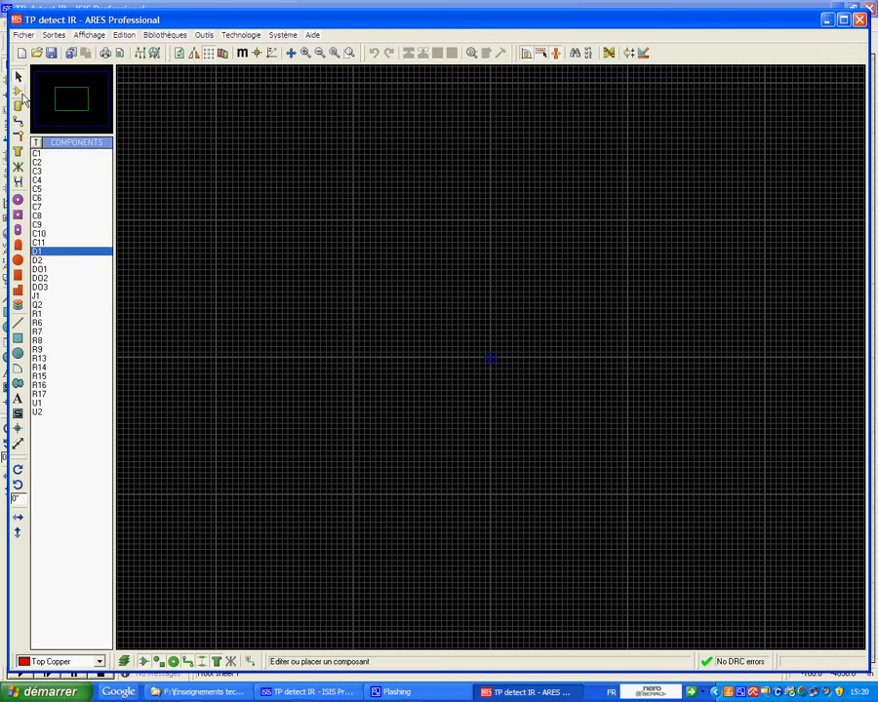
{"action": "left_click", "coordinate": [21, 93]}
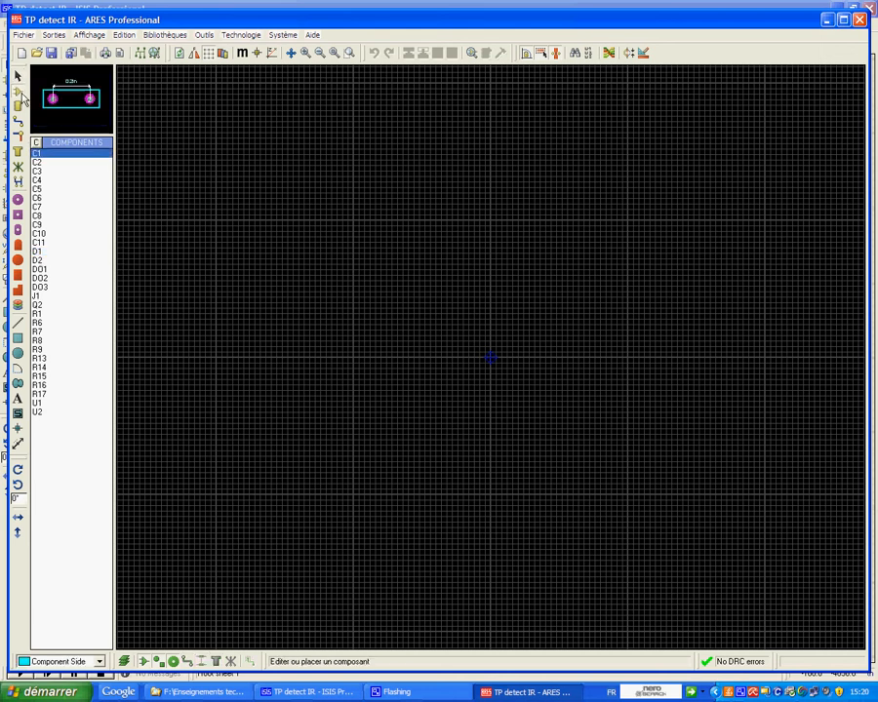
{"action": "left_click", "coordinate": [38, 252]}
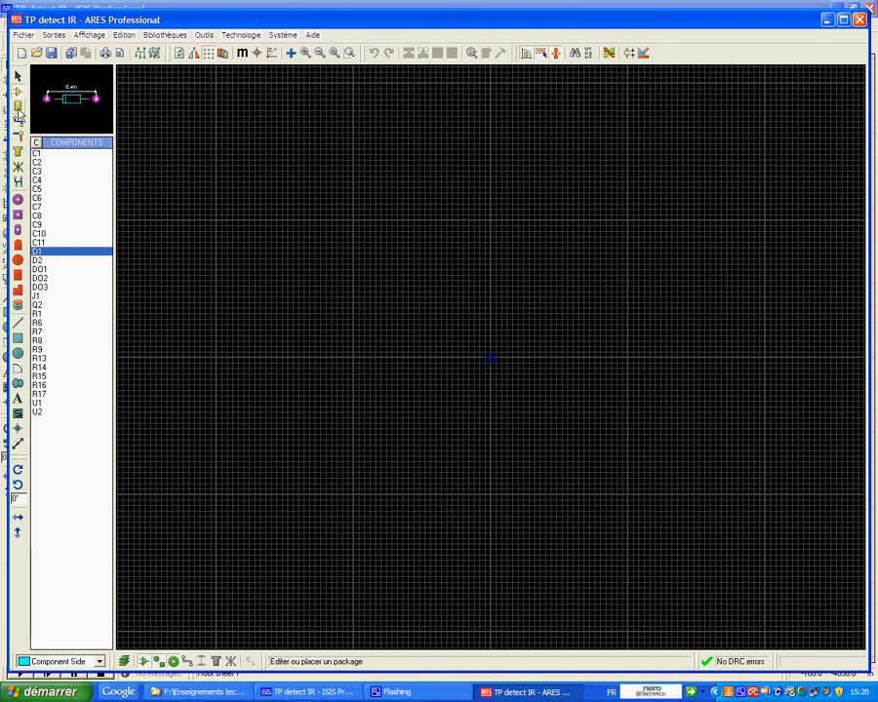
Examine the available packages and trace styles, ending back in component mode
{"action": "left_click", "coordinate": [18, 109]}
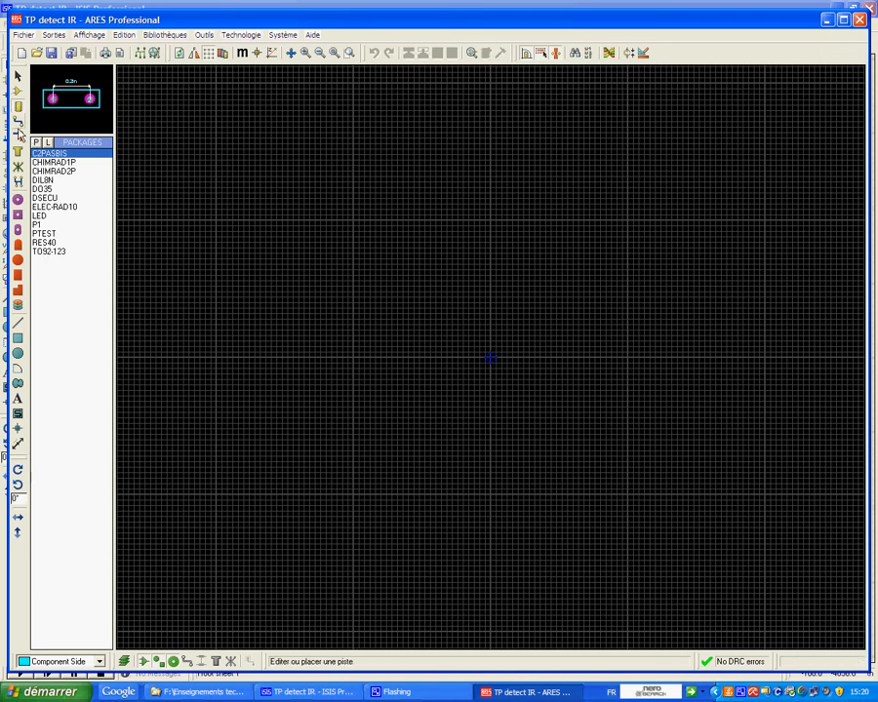
{"action": "left_click", "coordinate": [18, 93]}
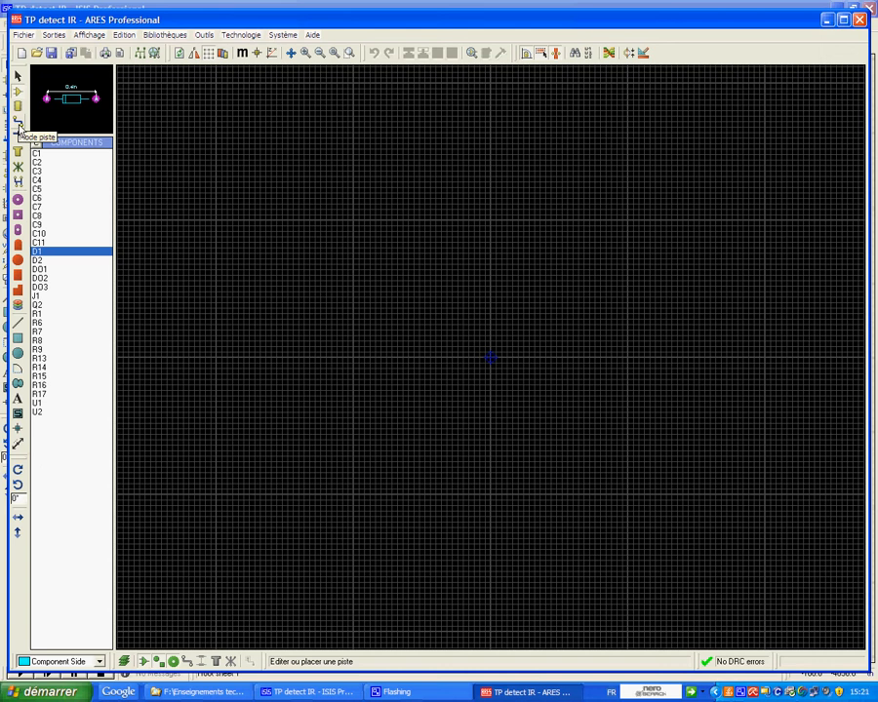
{"action": "left_click", "coordinate": [19, 123]}
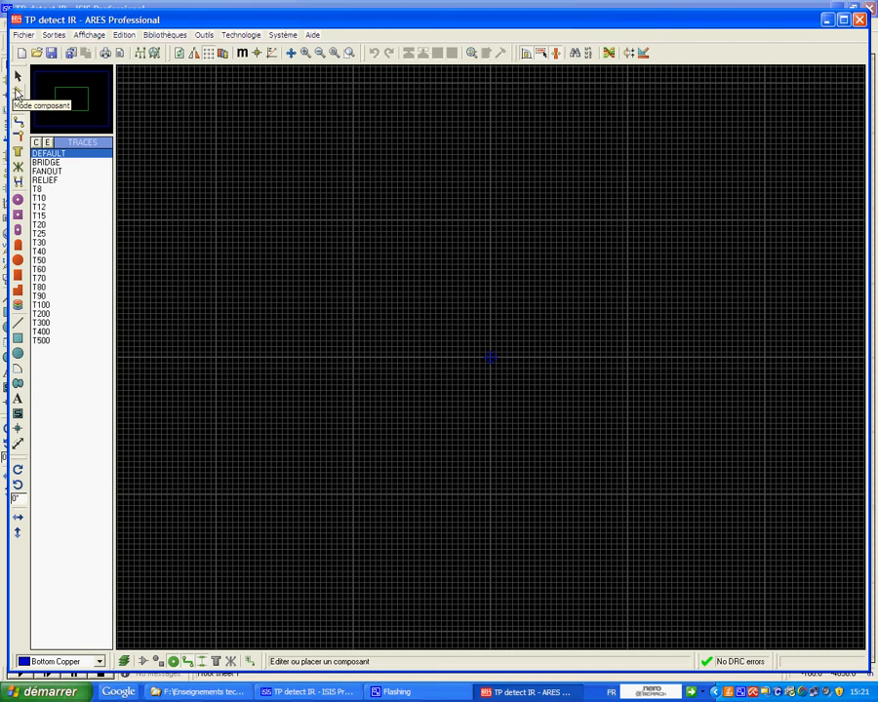
{"action": "left_click", "coordinate": [17, 94]}
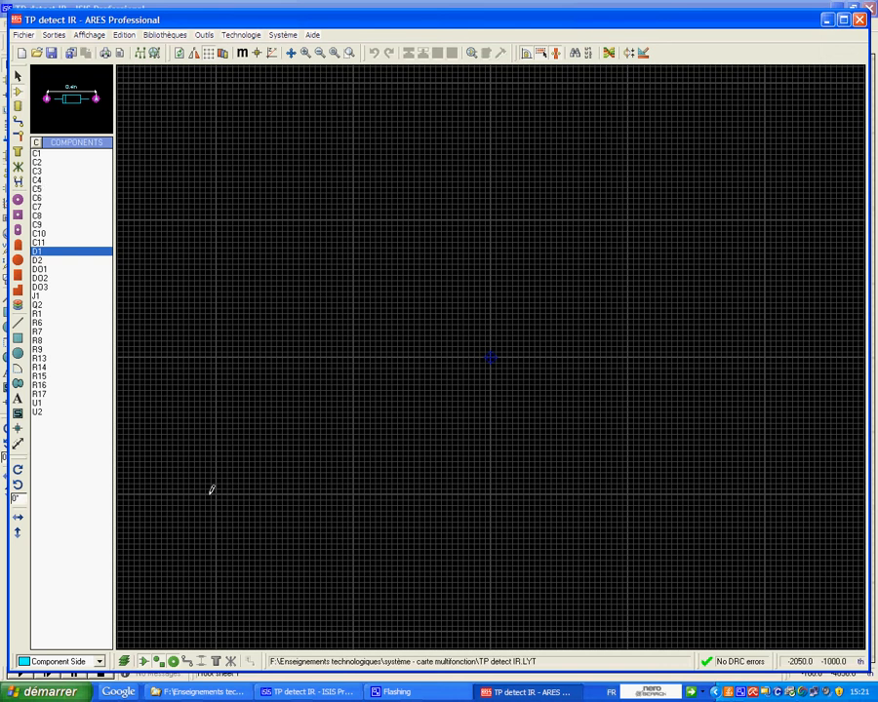
Switch to ISIS and try to send the schematic project by e-mail
{"action": "left_click", "coordinate": [310, 692]}
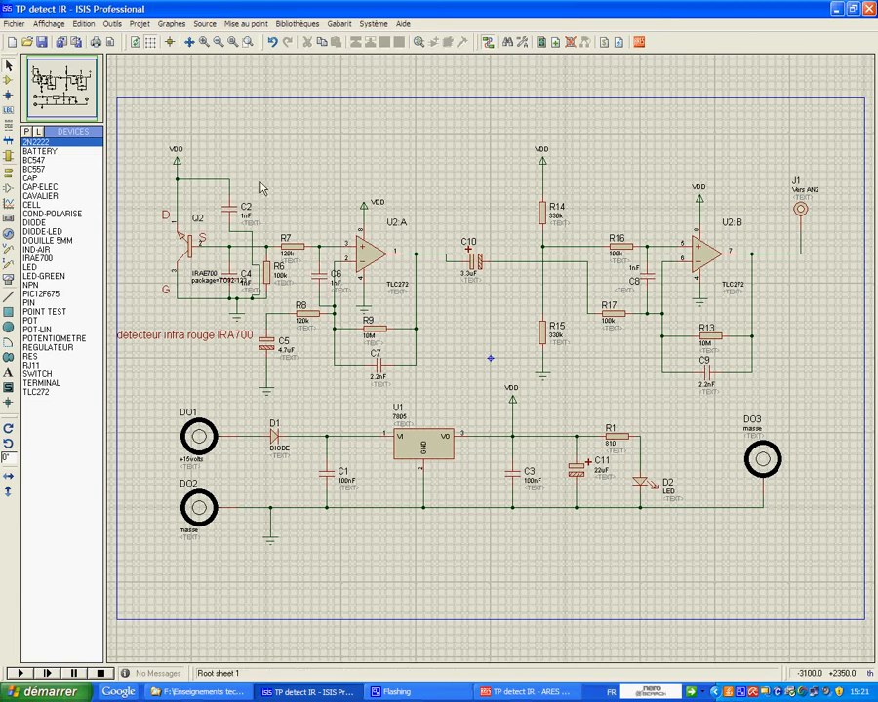
{"action": "left_click", "coordinate": [15, 25]}
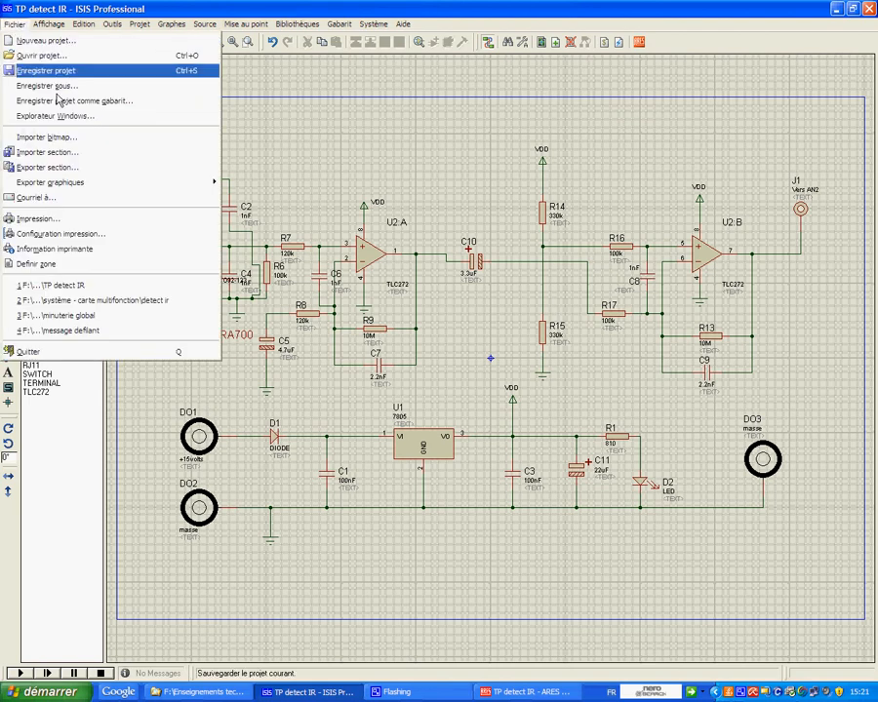
{"action": "left_click", "coordinate": [65, 199]}
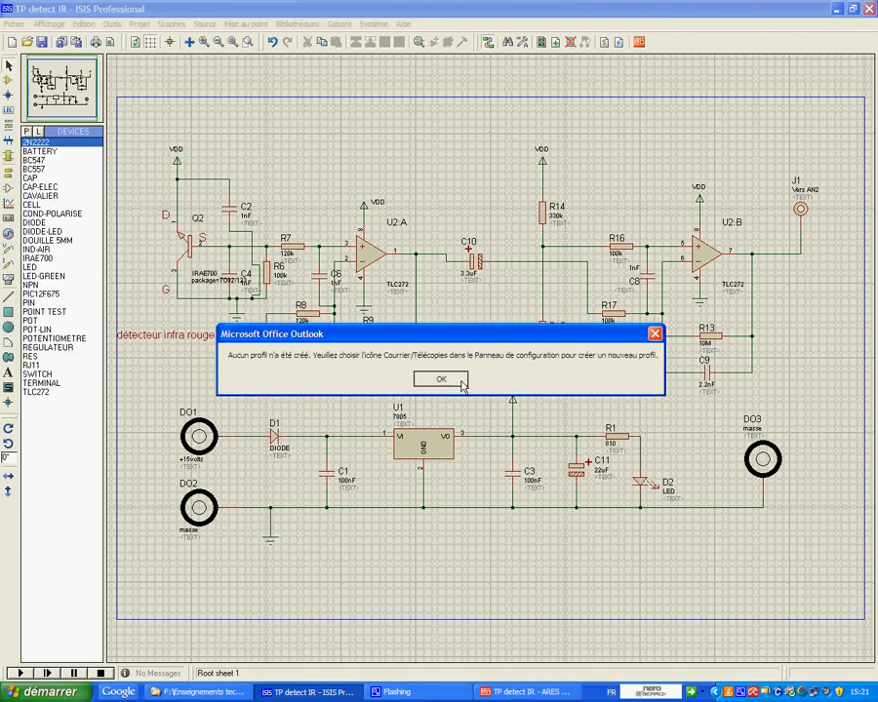
{"action": "left_click", "coordinate": [463, 383]}
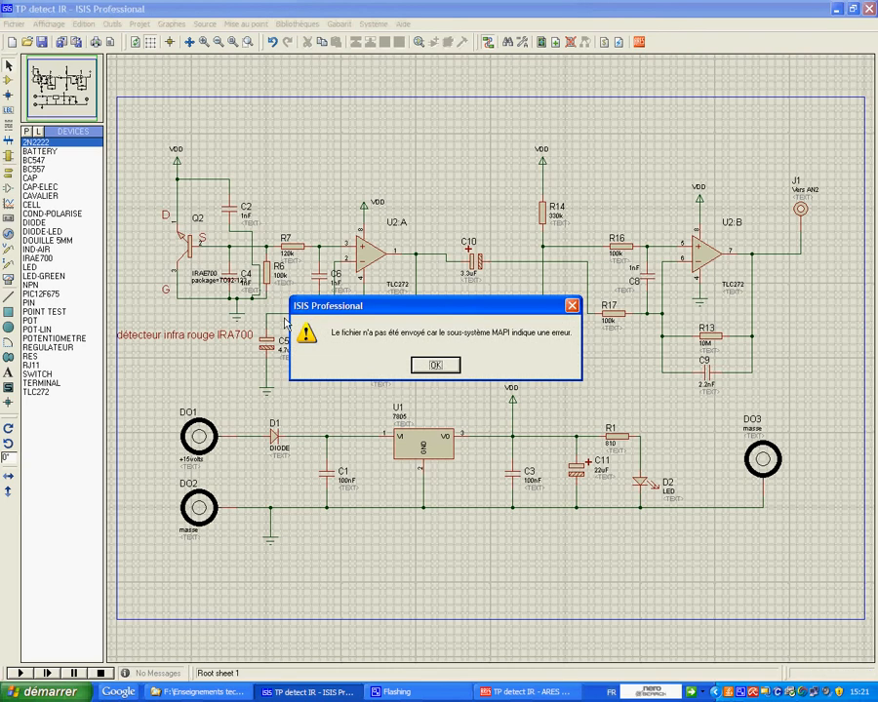
{"action": "left_click", "coordinate": [436, 366]}
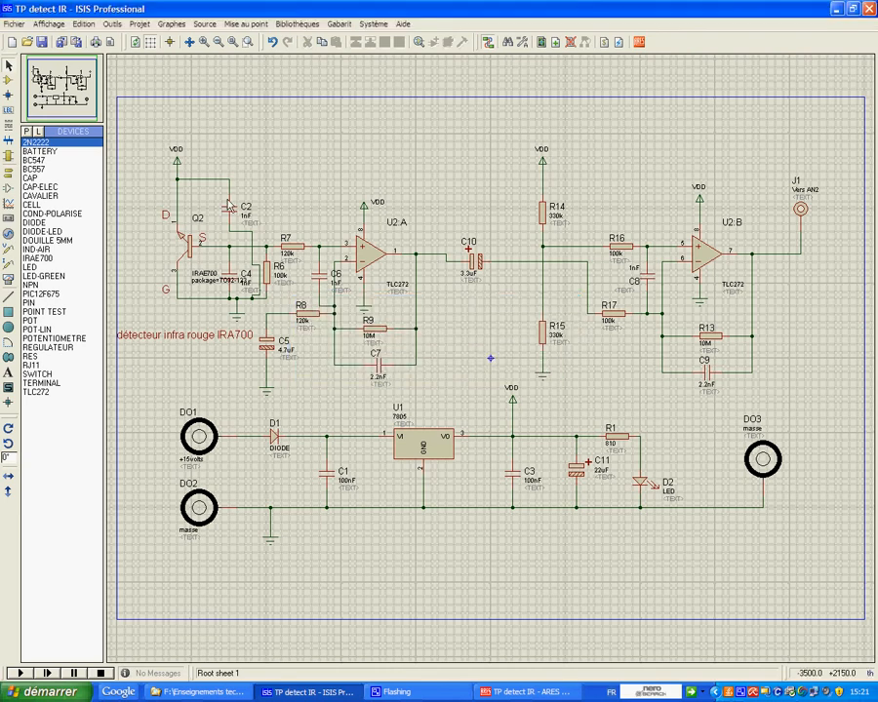
Print the current schematic sheet in landscape, fitted to the page with reduction enabled
{"action": "left_click", "coordinate": [15, 25]}
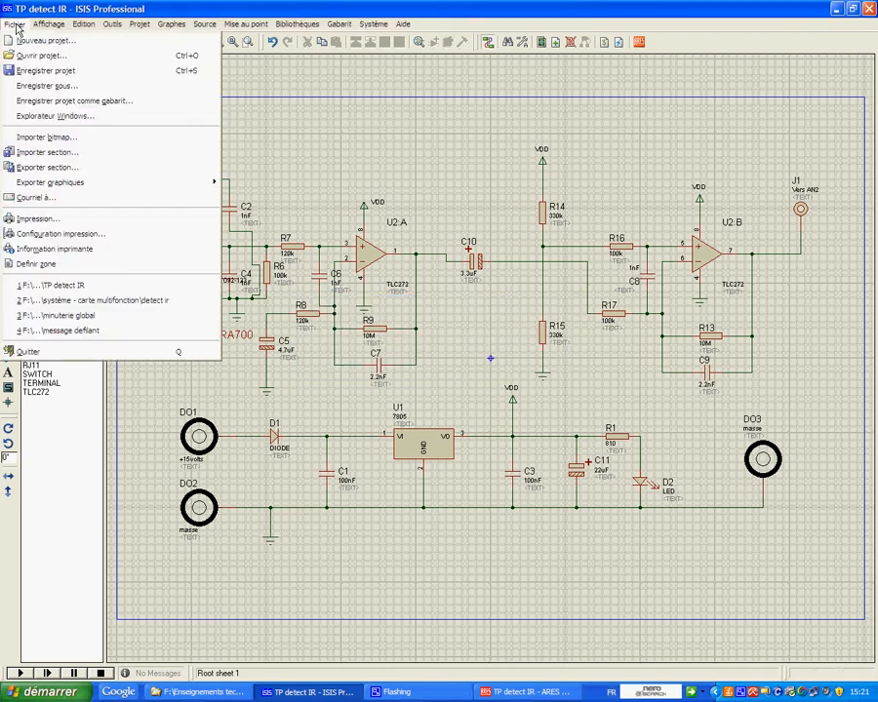
{"action": "left_click", "coordinate": [109, 224]}
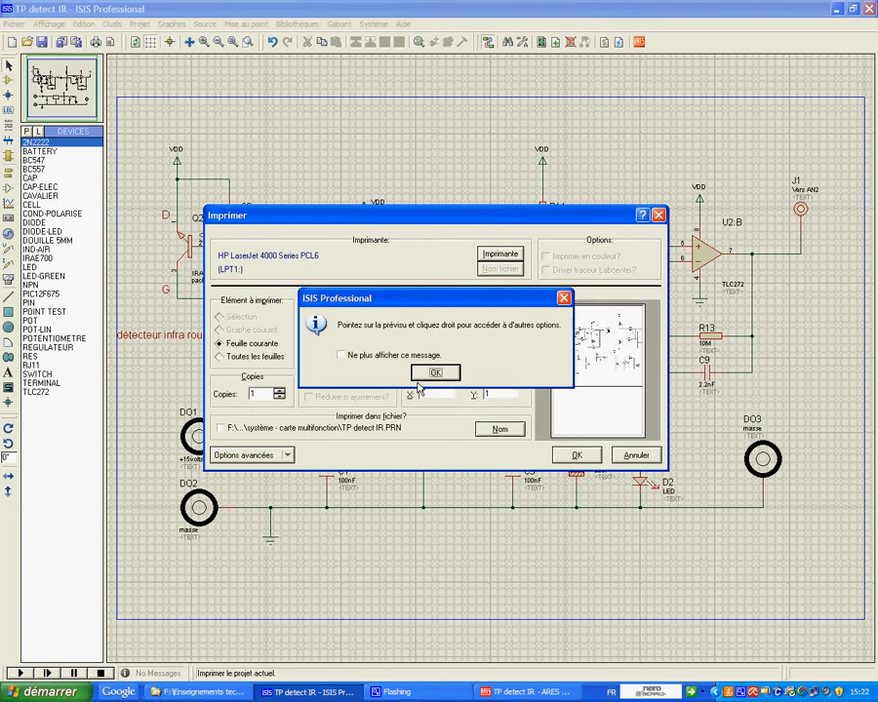
{"action": "left_click", "coordinate": [418, 375]}
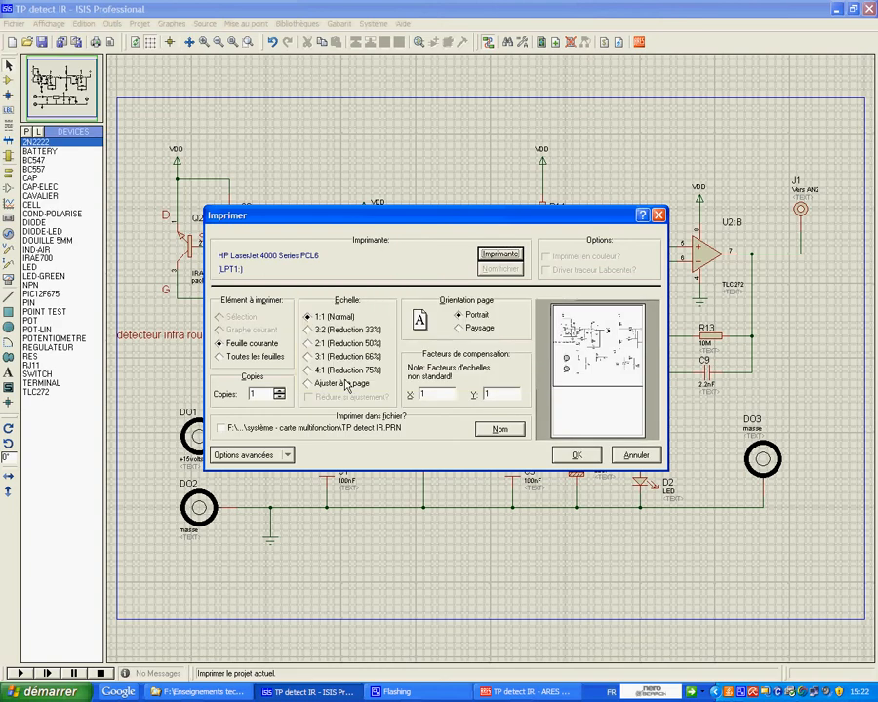
{"action": "left_click", "coordinate": [311, 385]}
{"action": "left_click", "coordinate": [309, 397]}
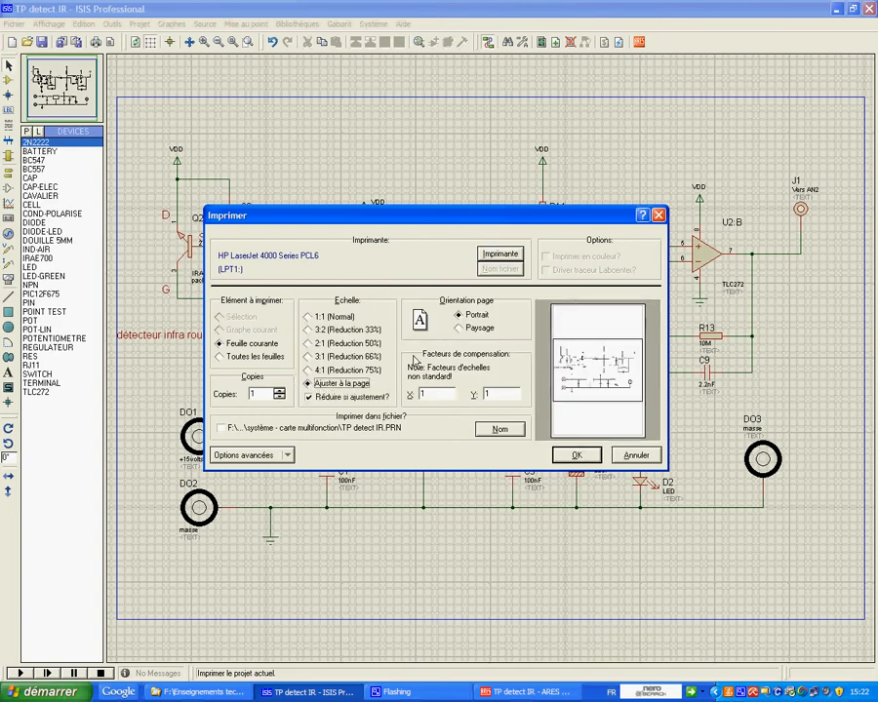
{"action": "left_click", "coordinate": [460, 328]}
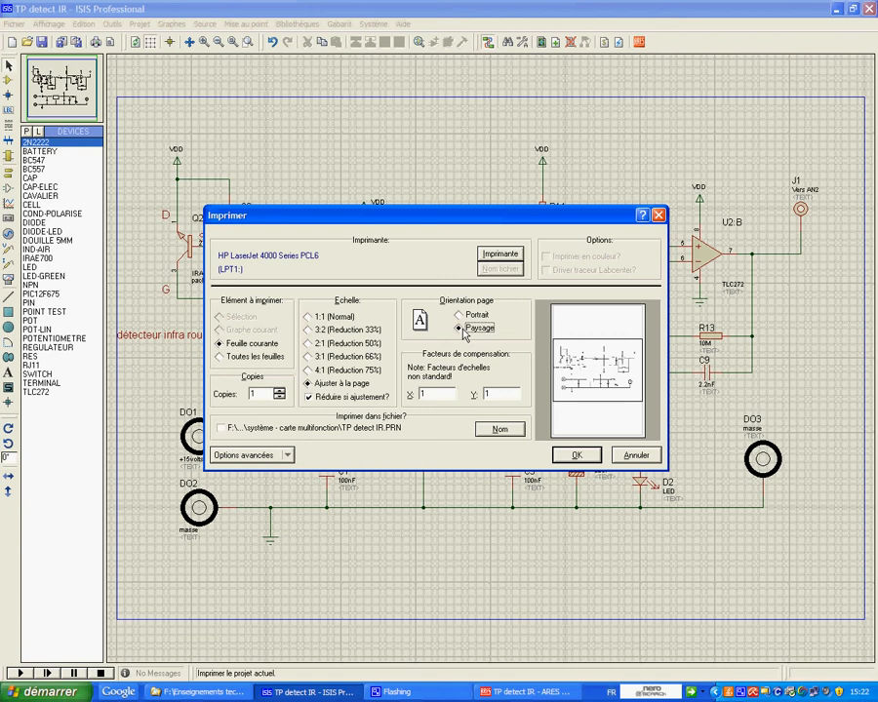
{"action": "left_click", "coordinate": [576, 454]}
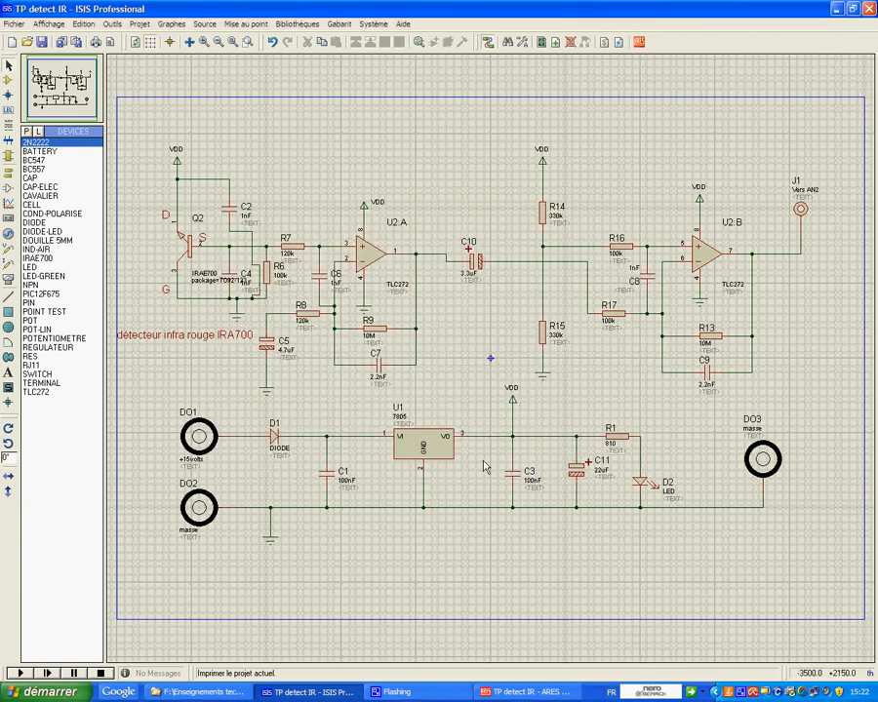
Return to the ARES layout and place DO1 with DO2 below it on the left side, and DO3 opposite on the right
{"action": "left_click", "coordinate": [549, 692]}
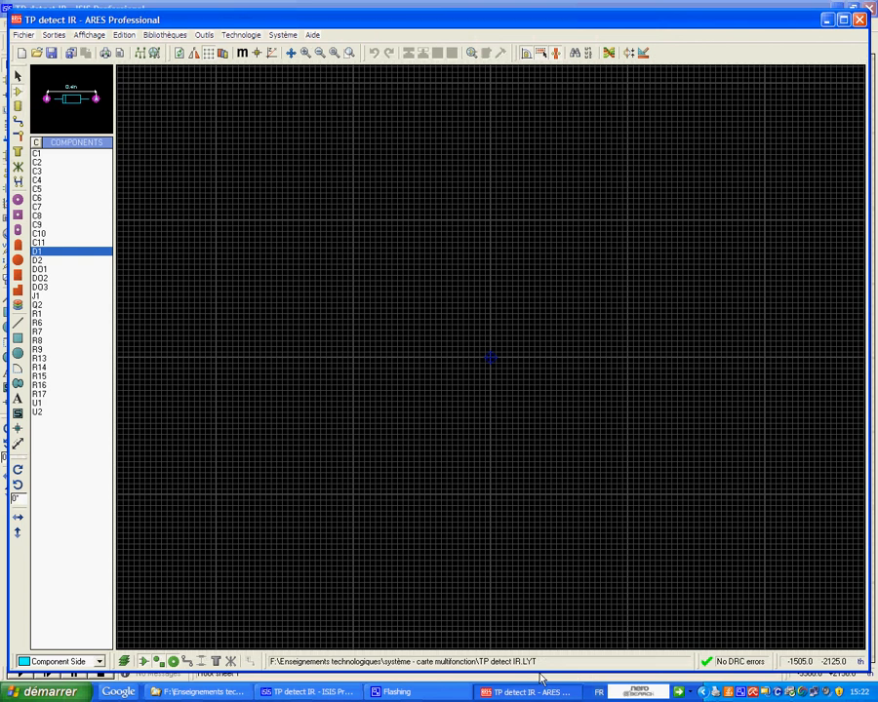
{"action": "left_click", "coordinate": [344, 694]}
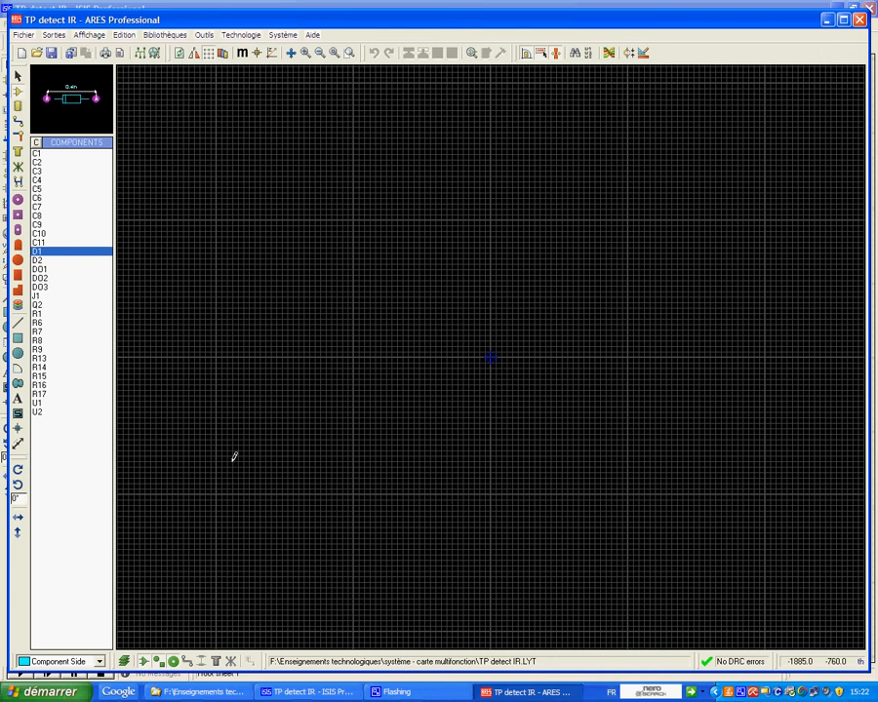
{"action": "left_click", "coordinate": [47, 270]}
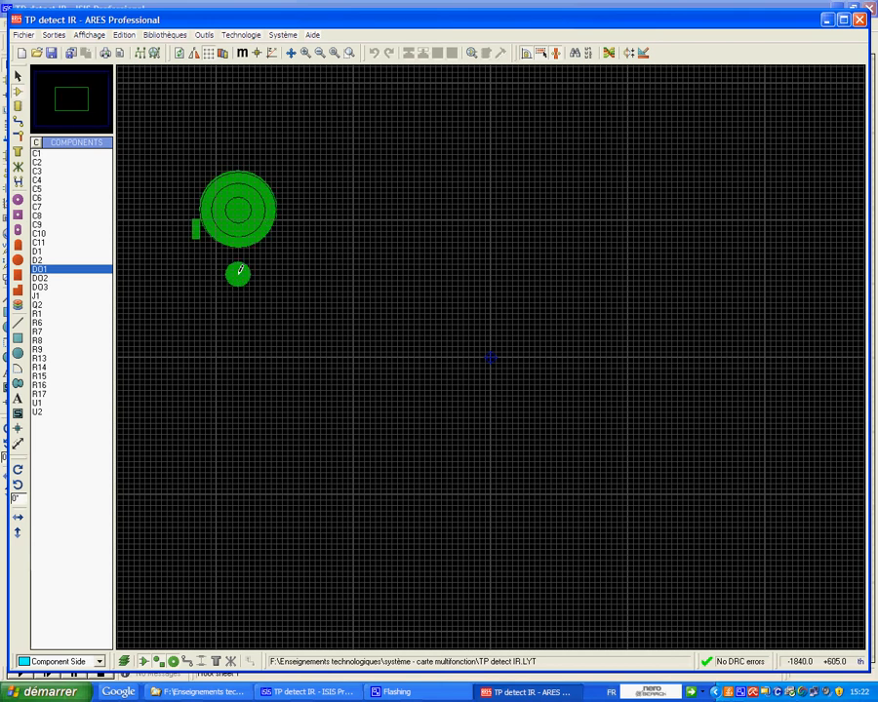
{"action": "left_click", "coordinate": [247, 298]}
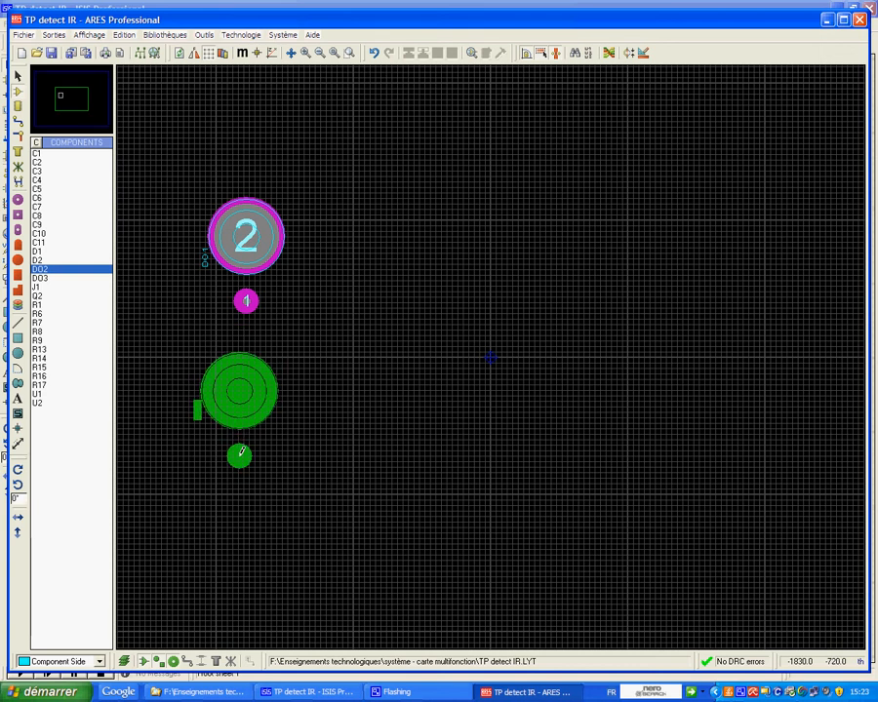
{"action": "left_click", "coordinate": [239, 453]}
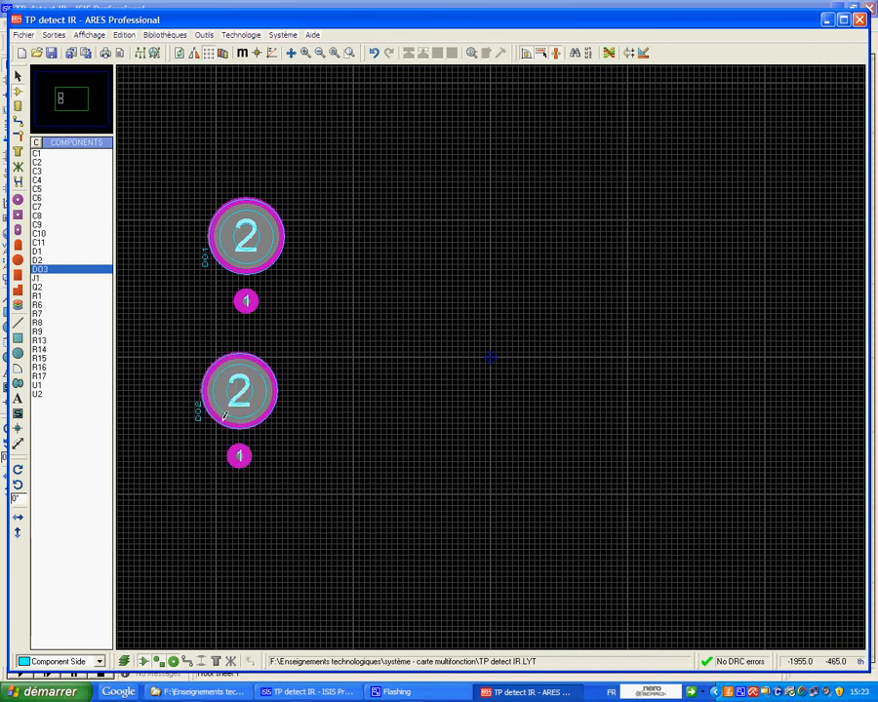
{"action": "left_click", "coordinate": [62, 278]}
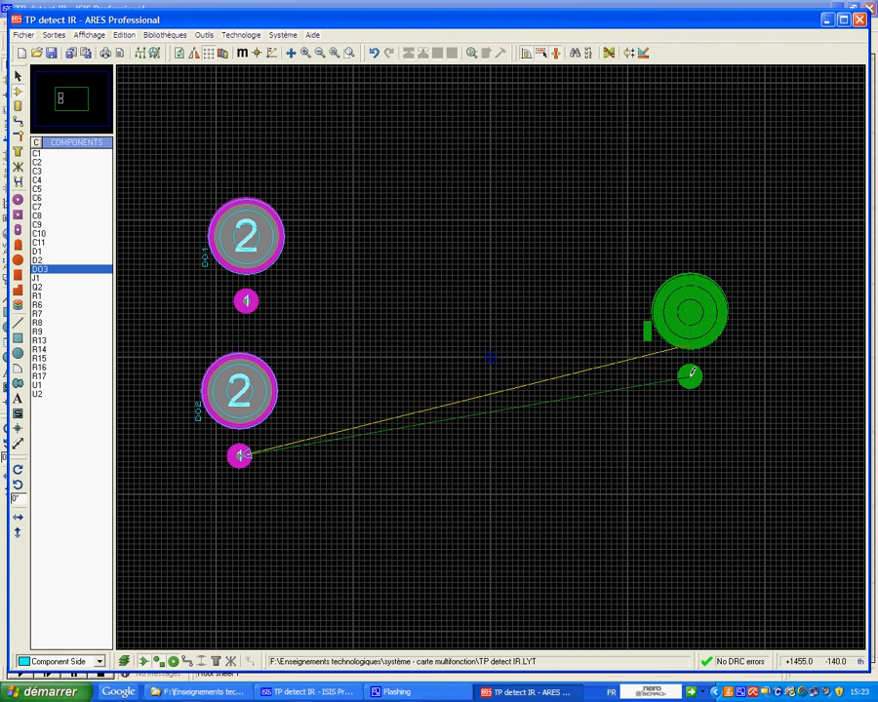
{"action": "left_click", "coordinate": [691, 373]}
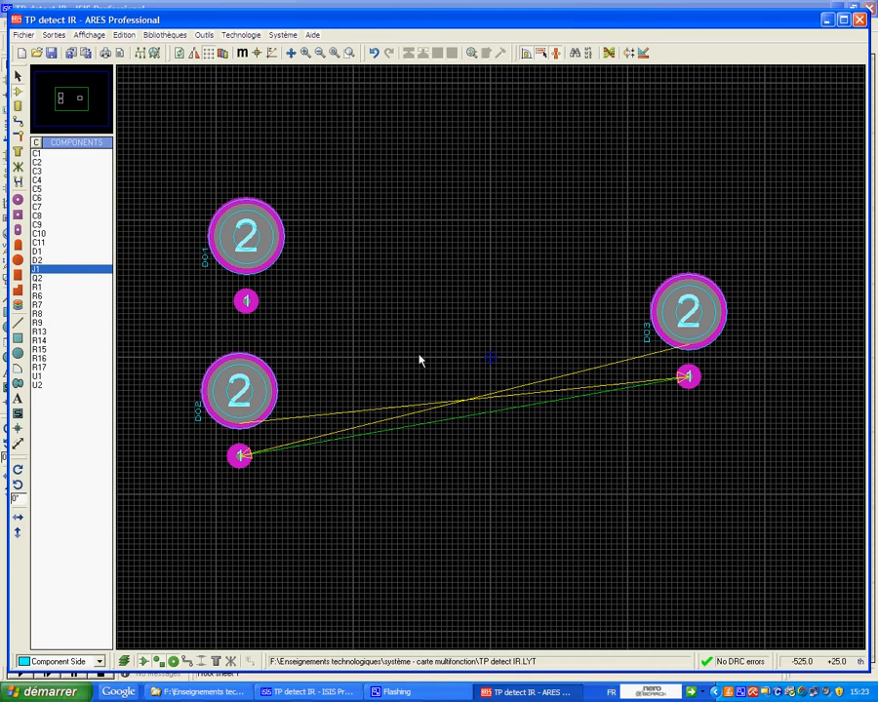
Switch the layout coordinates to millimetres and set a new origin to the right of DO1
{"action": "key", "text": "m"}
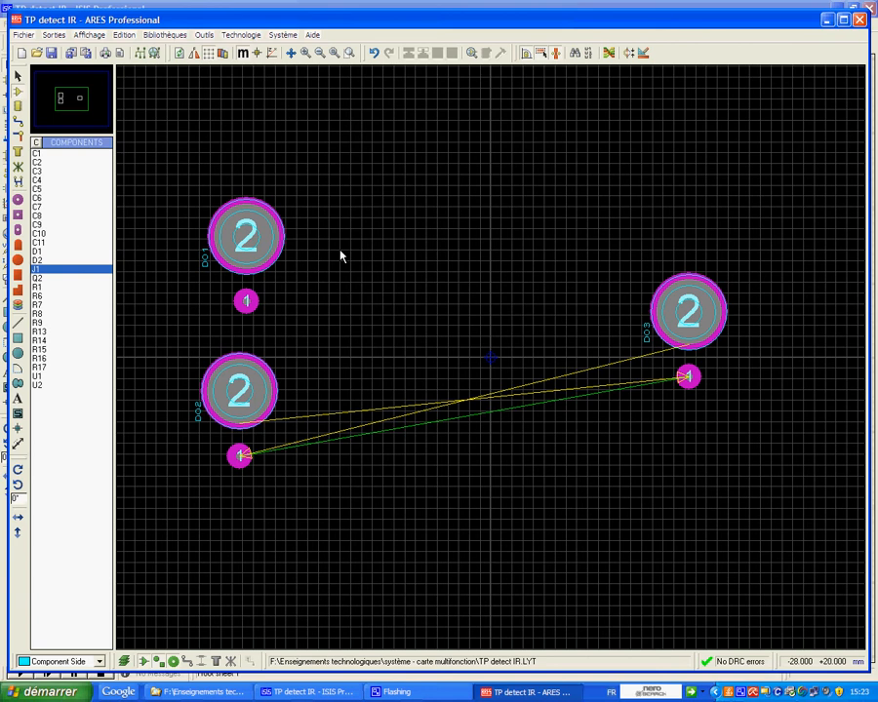
{"action": "key", "text": "o"}
Place transistor Q2 just right of DO1 and DO2, and rotate it 270° anticlockwise so its flat side faces them
{"action": "left_click", "coordinate": [40, 278]}
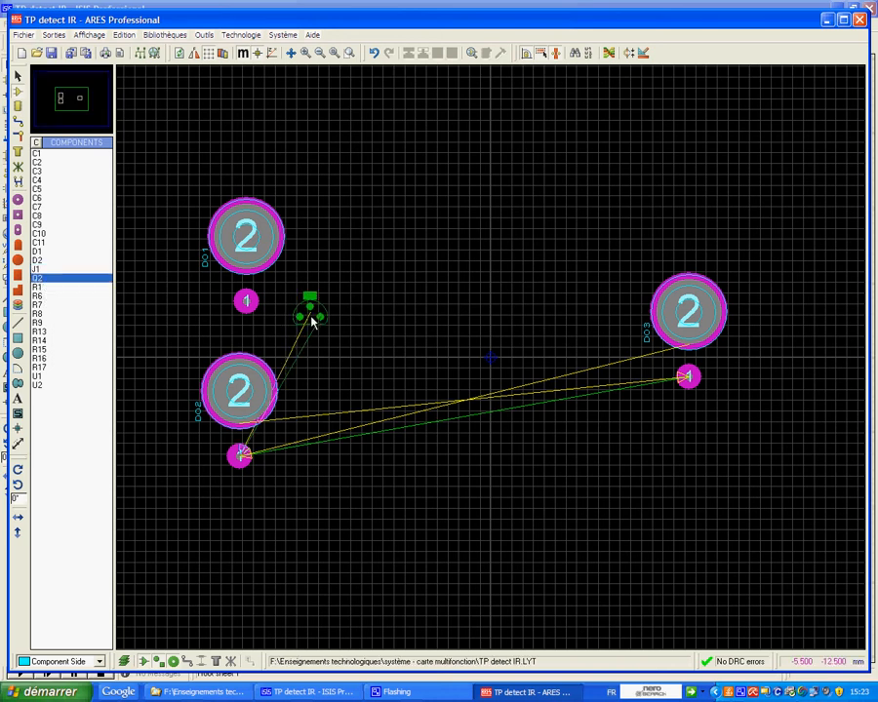
{"action": "left_click", "coordinate": [323, 318]}
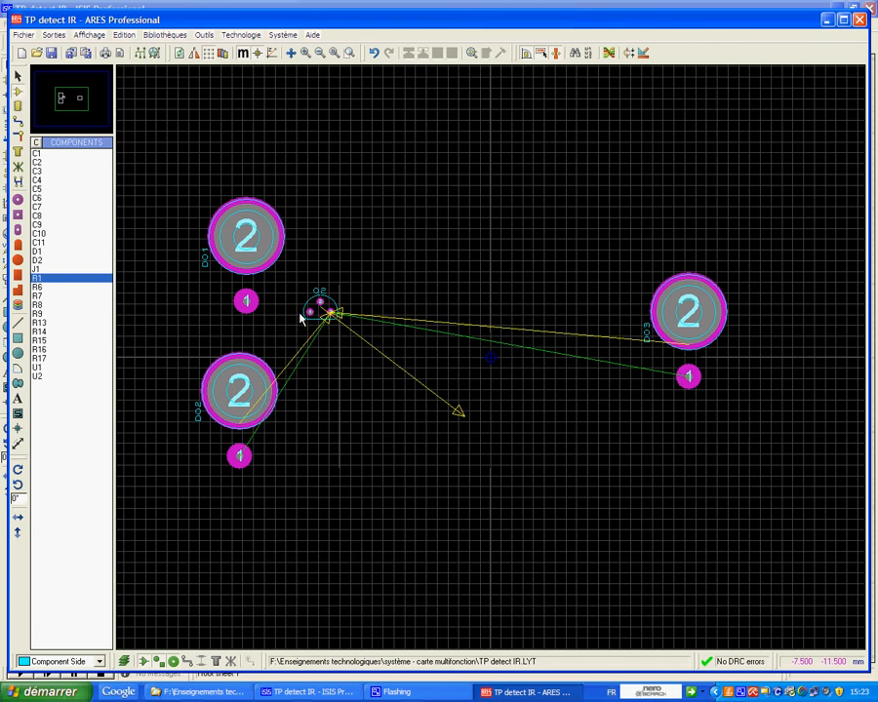
{"action": "right_click", "coordinate": [308, 314]}
{"action": "key", "text": "KP_Add"}
{"action": "key", "text": "KP_Add"}
{"action": "key", "text": "KP_Add"}
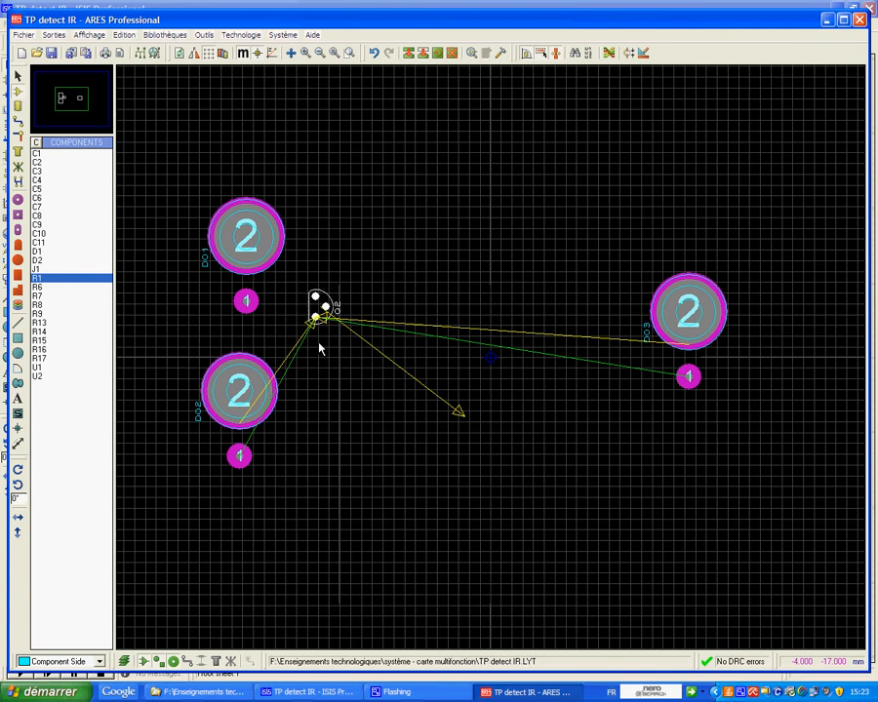
{"action": "left_click", "coordinate": [320, 347]}
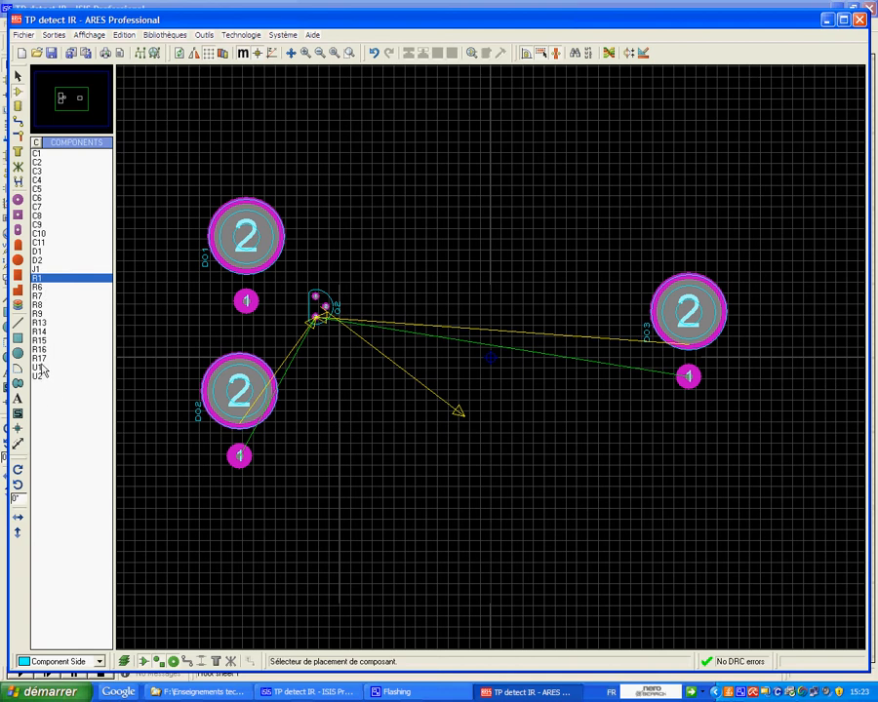
Place diode D1 horizontally to the right of DO1, above Q2, with its rotation set to 180°
{"action": "left_click", "coordinate": [36, 253]}
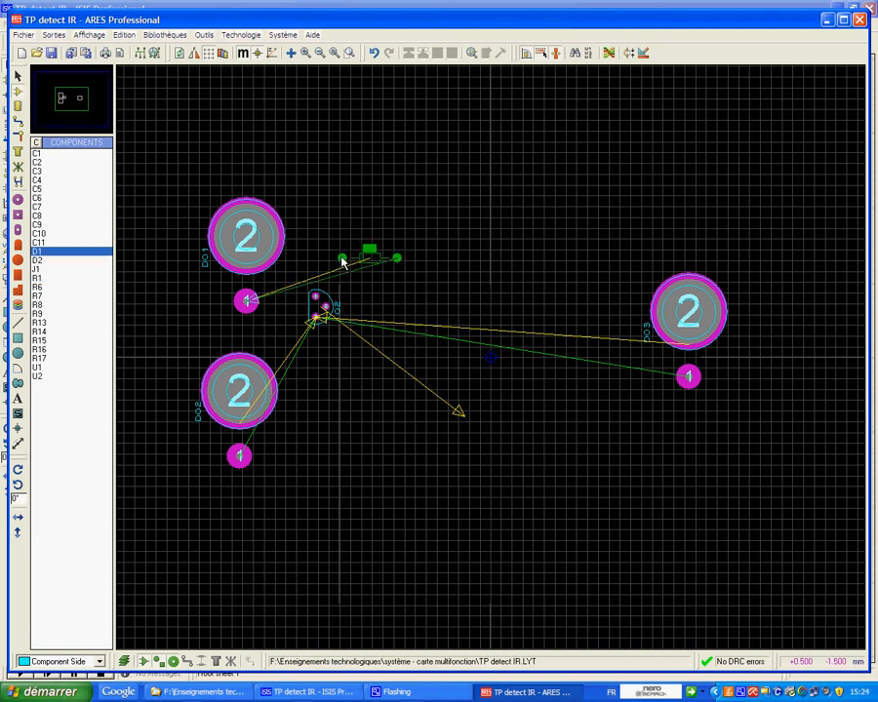
{"action": "key", "text": "KP_Add"}
{"action": "key", "text": "KP_Add"}
{"action": "key", "text": "KP_Add"}
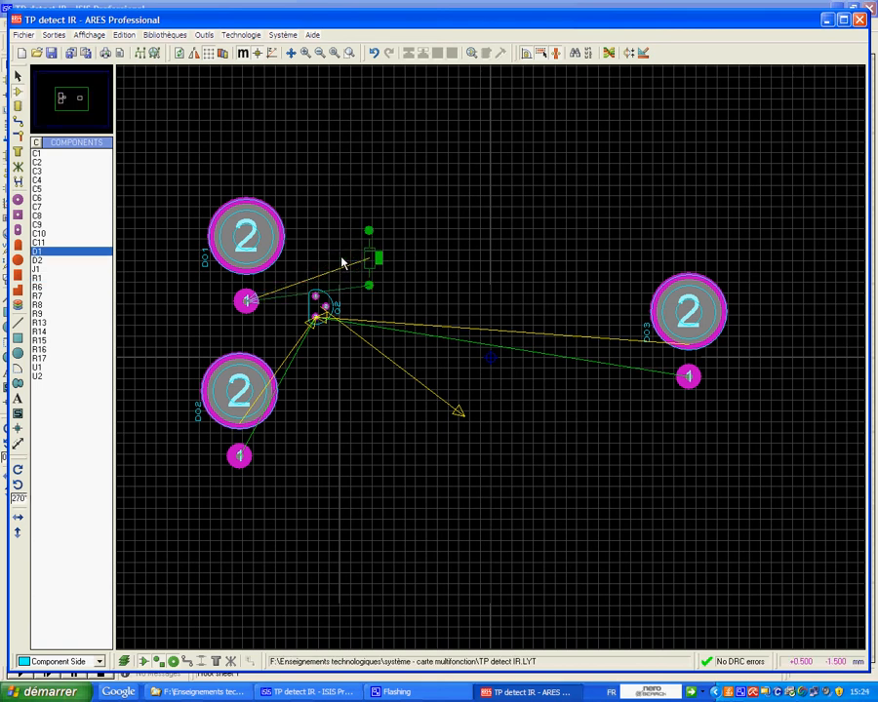
{"action": "key", "text": "KP_Add"}
{"action": "key", "text": "KP_Add"}
{"action": "key", "text": "KP_Add"}
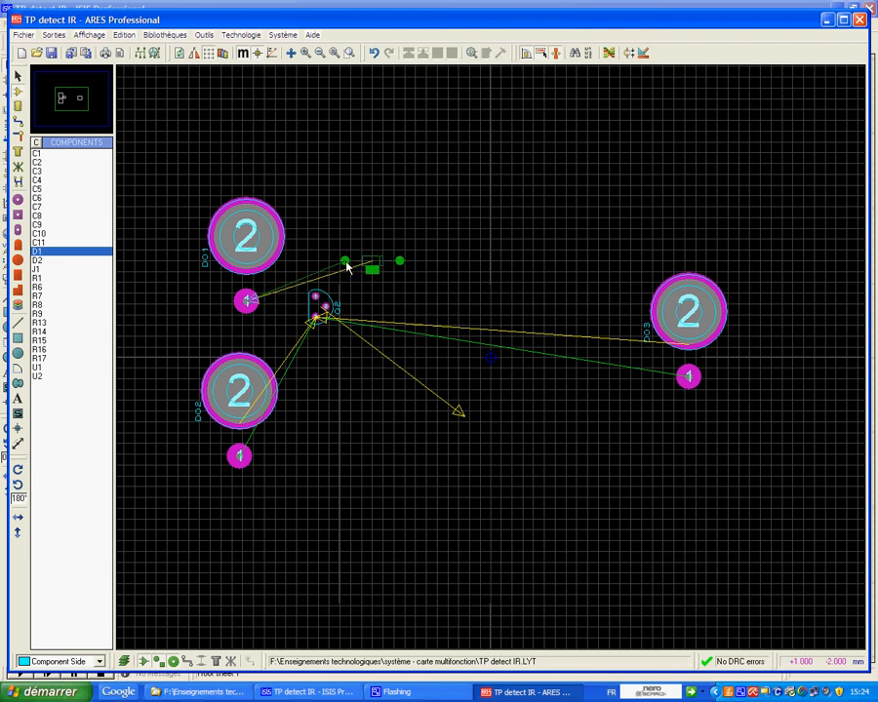
{"action": "left_click", "coordinate": [315, 247]}
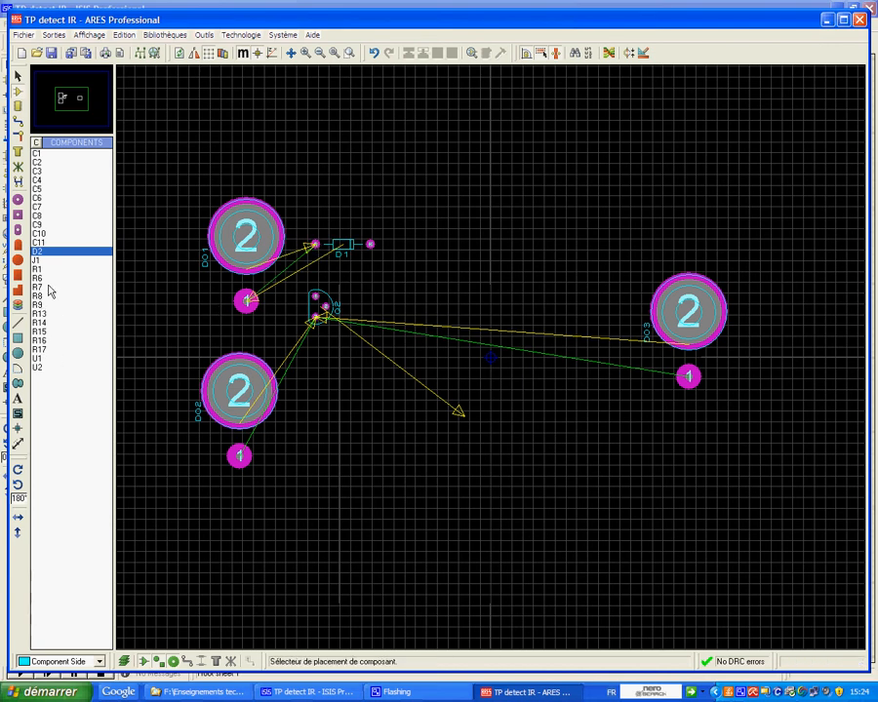
Place capacitor C1 vertically at 90° to the right of Q2, below D1's right end
{"action": "left_click", "coordinate": [37, 153]}
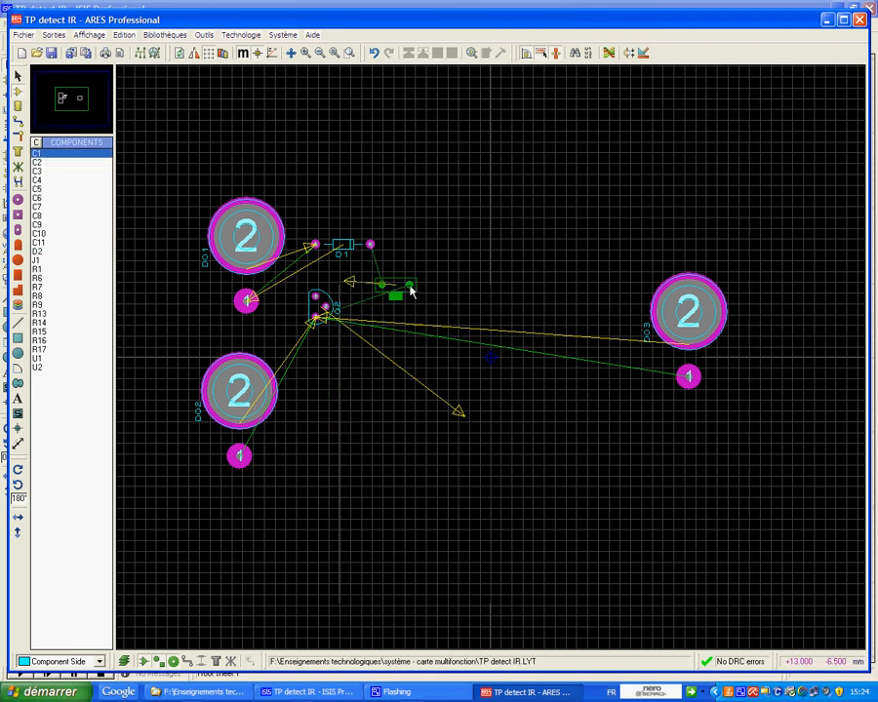
{"action": "key", "text": "KP_Add"}
{"action": "key", "text": "KP_Add"}
{"action": "key", "text": "KP_Add"}
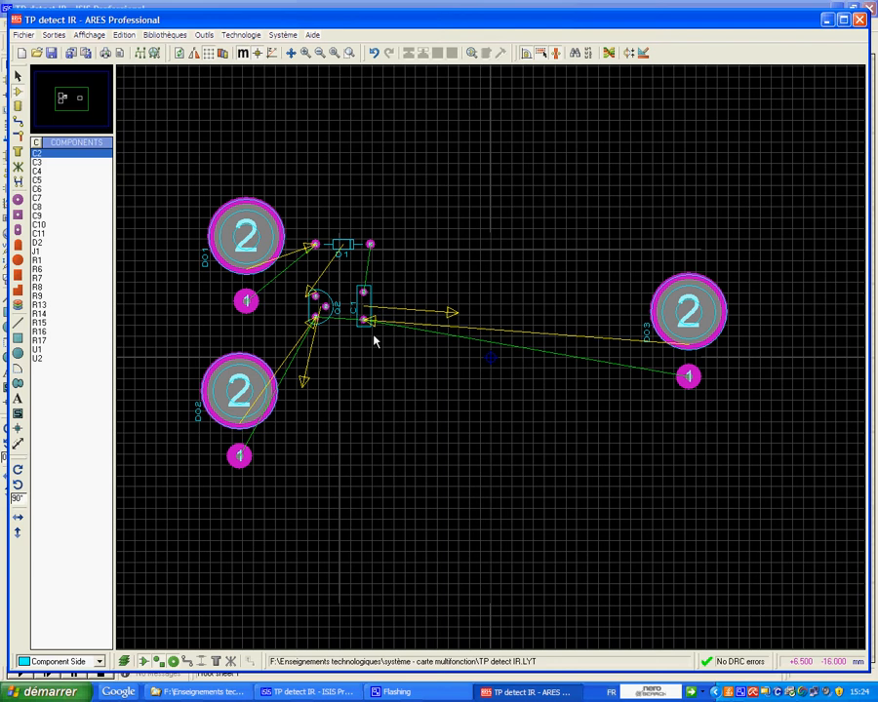
Place regulator U1 to the right of D1, rotated to 270° so its pads face the diode
{"action": "left_click", "coordinate": [39, 350]}
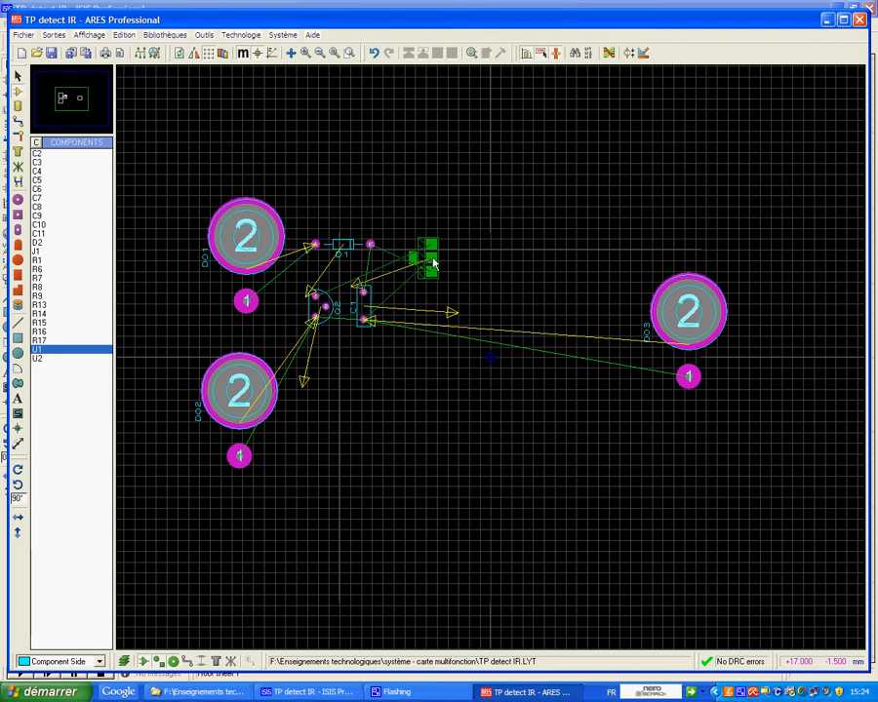
{"action": "key", "text": "KP_Add"}
{"action": "key", "text": "KP_Add"}
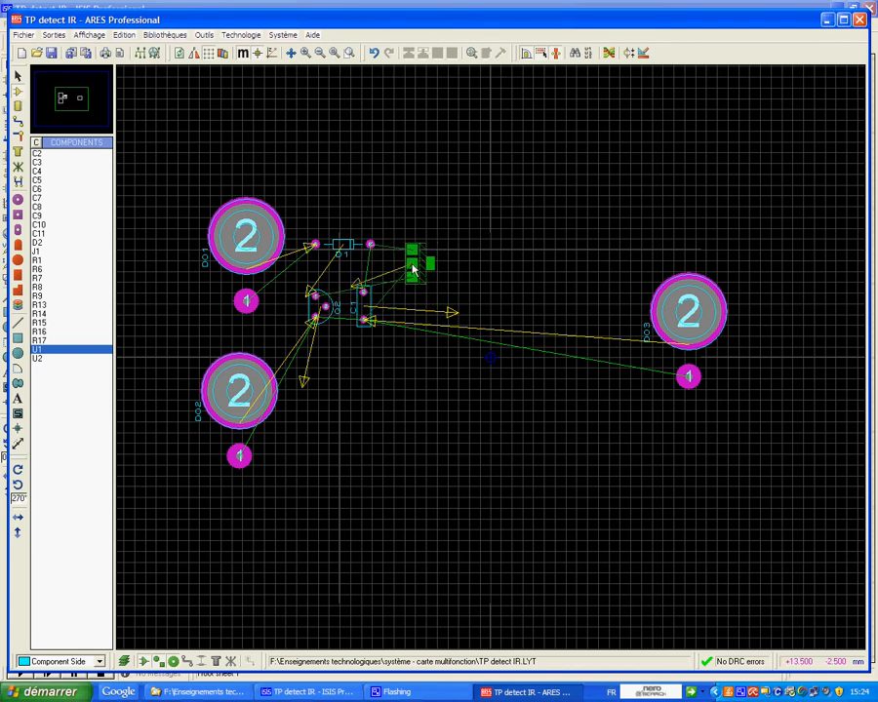
{"action": "left_click", "coordinate": [414, 268]}
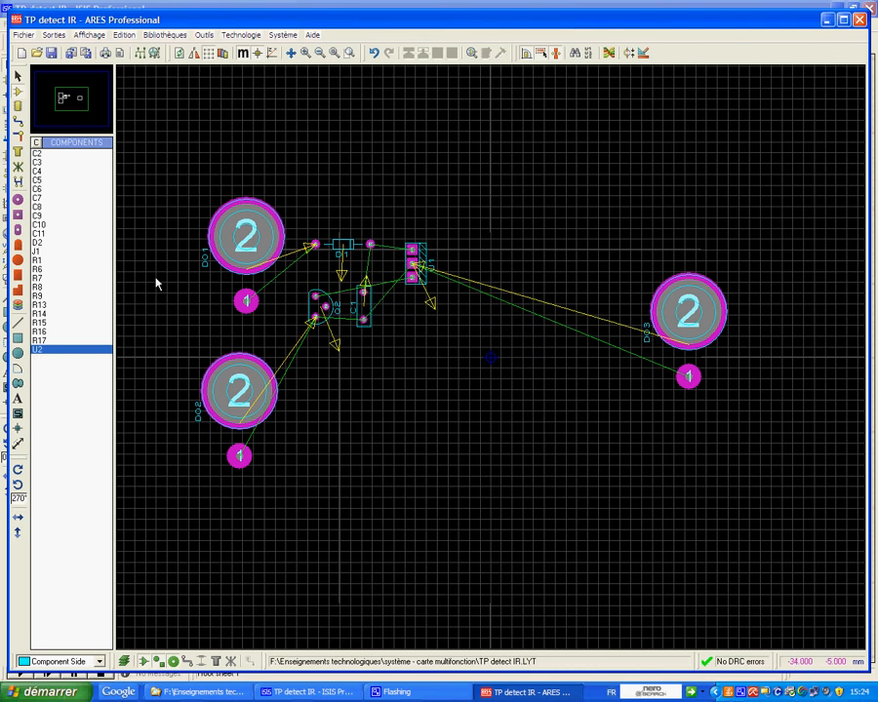
Place capacitor C3 vertically below U1 and electrolytic capacitor C11 to the right of C3
{"action": "left_click", "coordinate": [41, 162]}
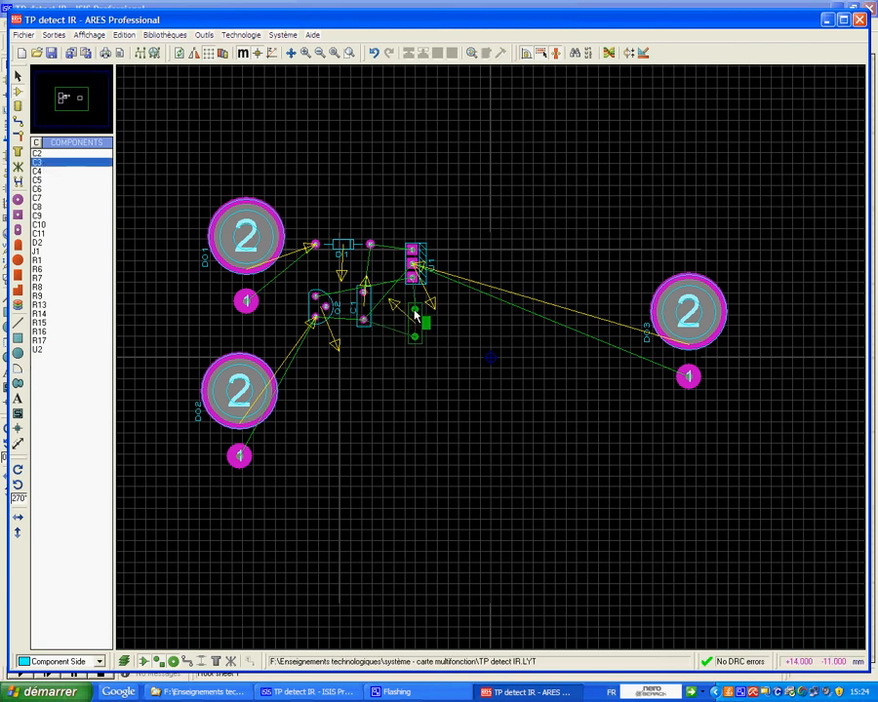
{"action": "left_click", "coordinate": [414, 313]}
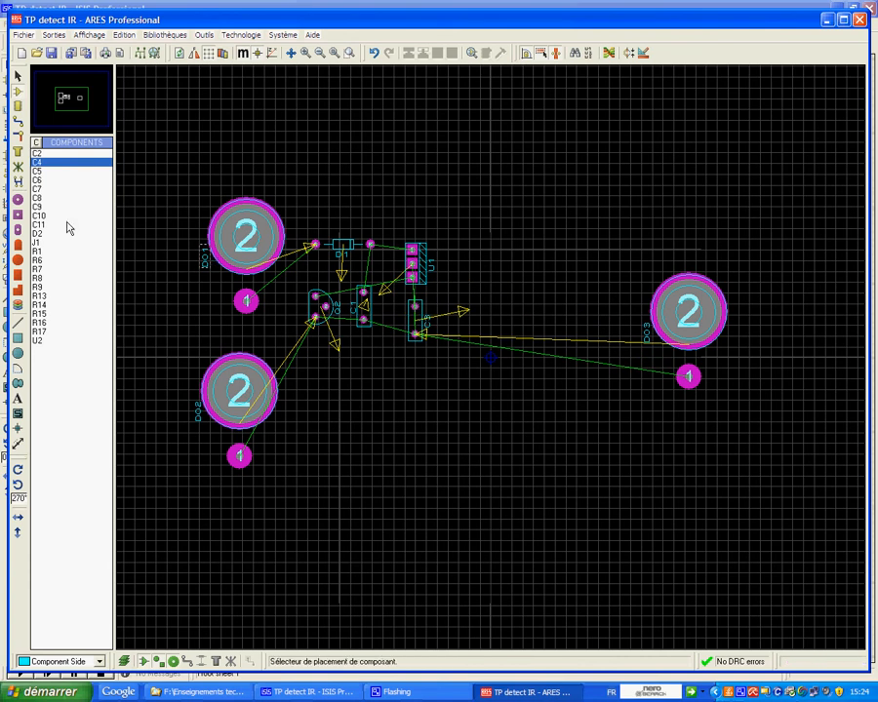
{"action": "left_click", "coordinate": [39, 225]}
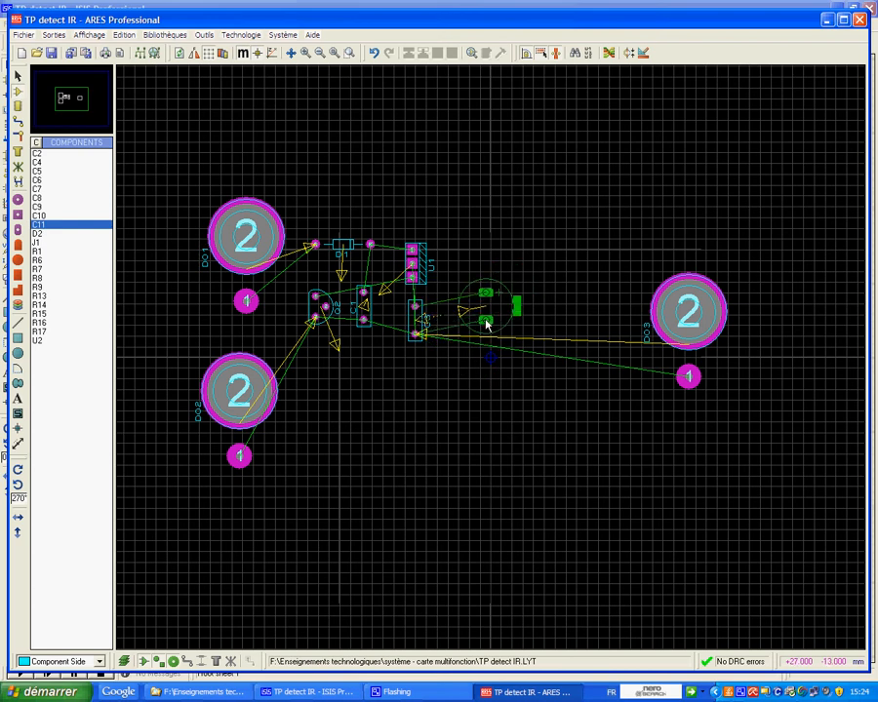
{"action": "left_click", "coordinate": [469, 328]}
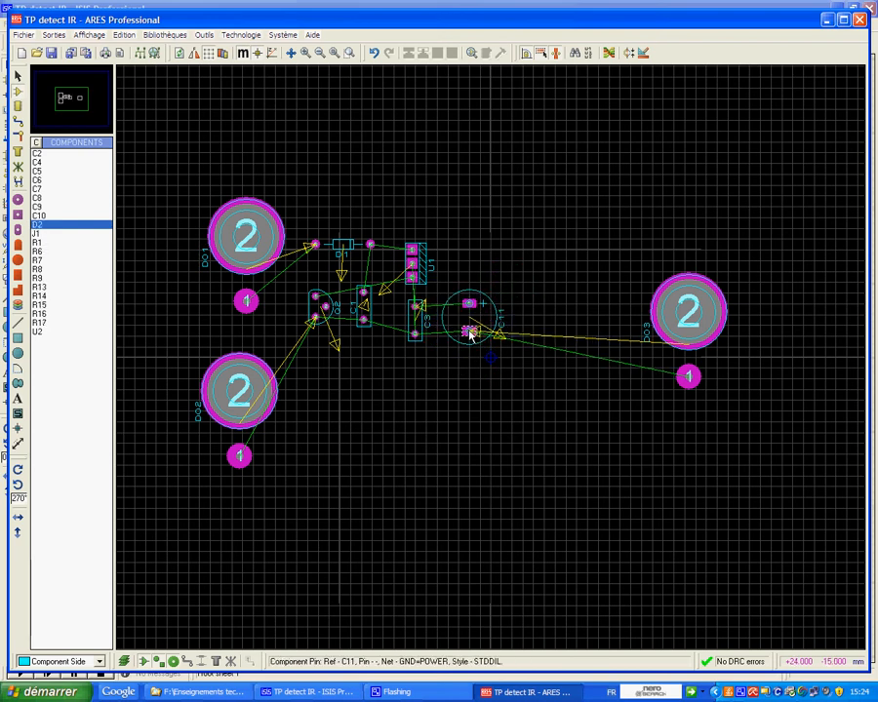
Place resistor R1 vertically above C11 and LED D2 to the right of R1
{"action": "left_click", "coordinate": [45, 243]}
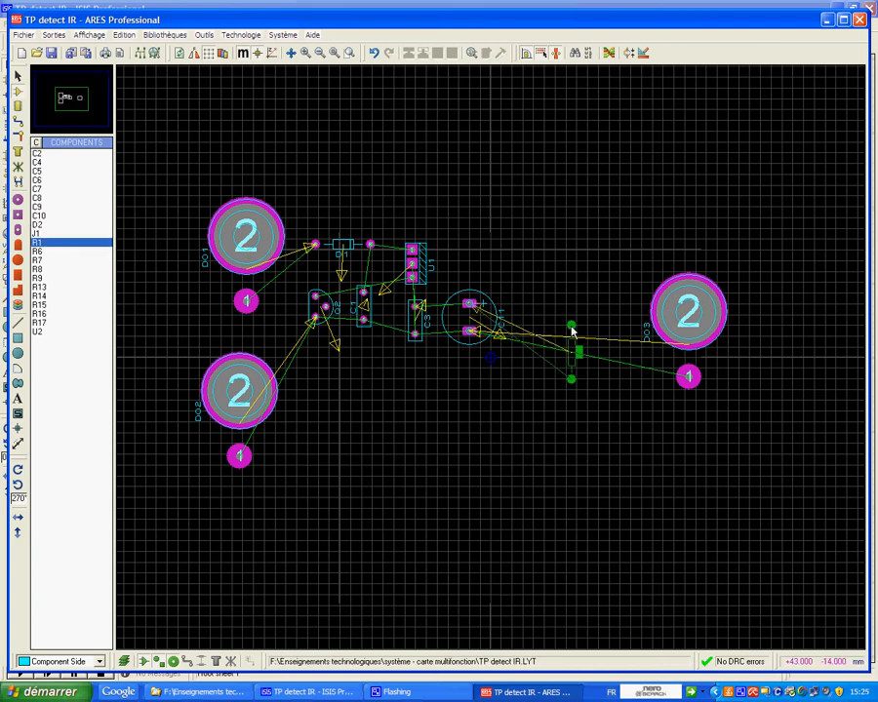
{"action": "left_click", "coordinate": [466, 216]}
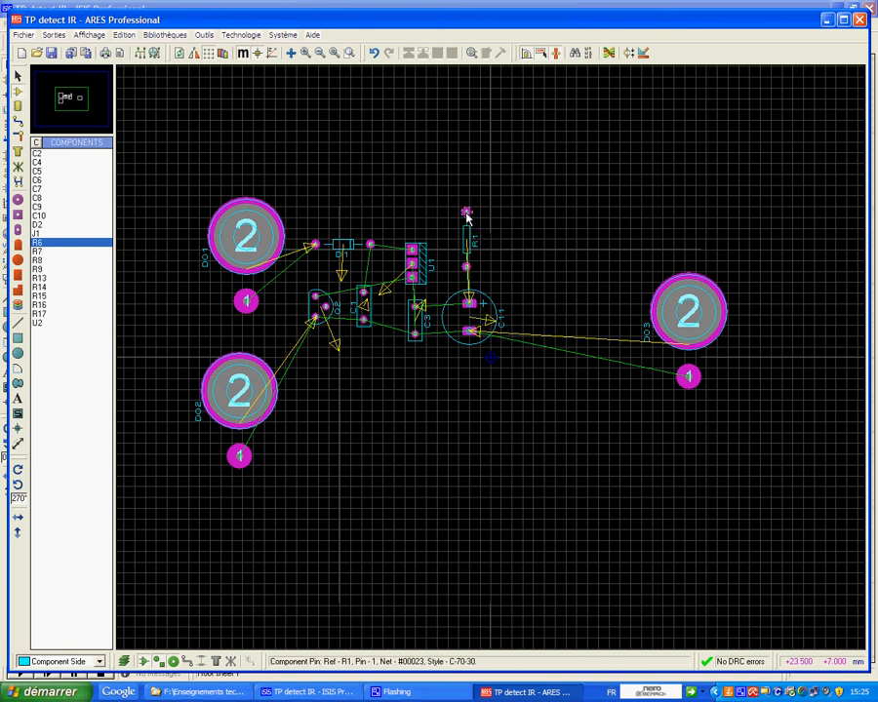
{"action": "left_click", "coordinate": [46, 224]}
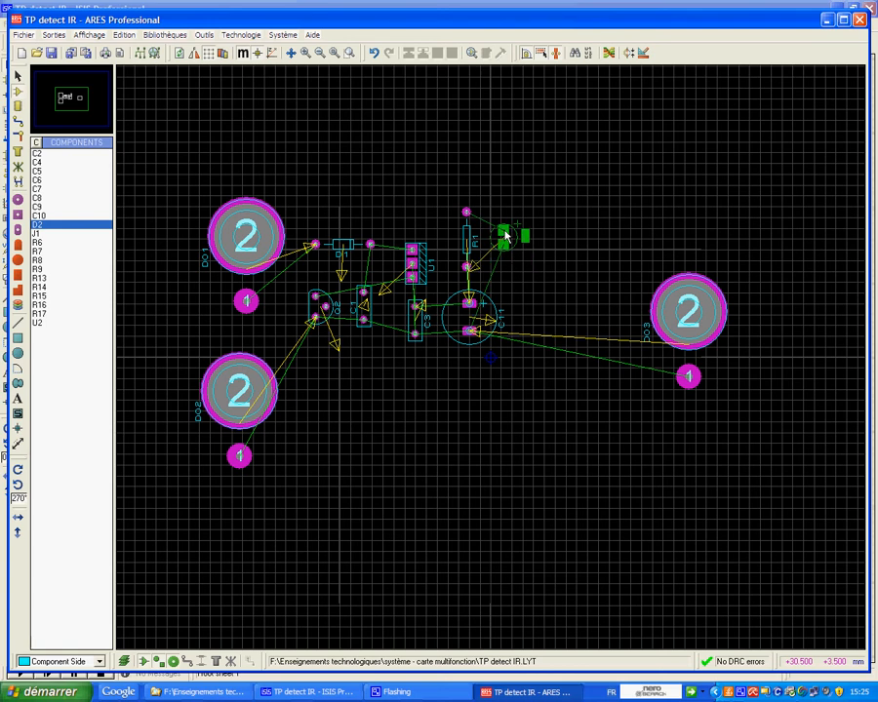
{"action": "left_click", "coordinate": [507, 230]}
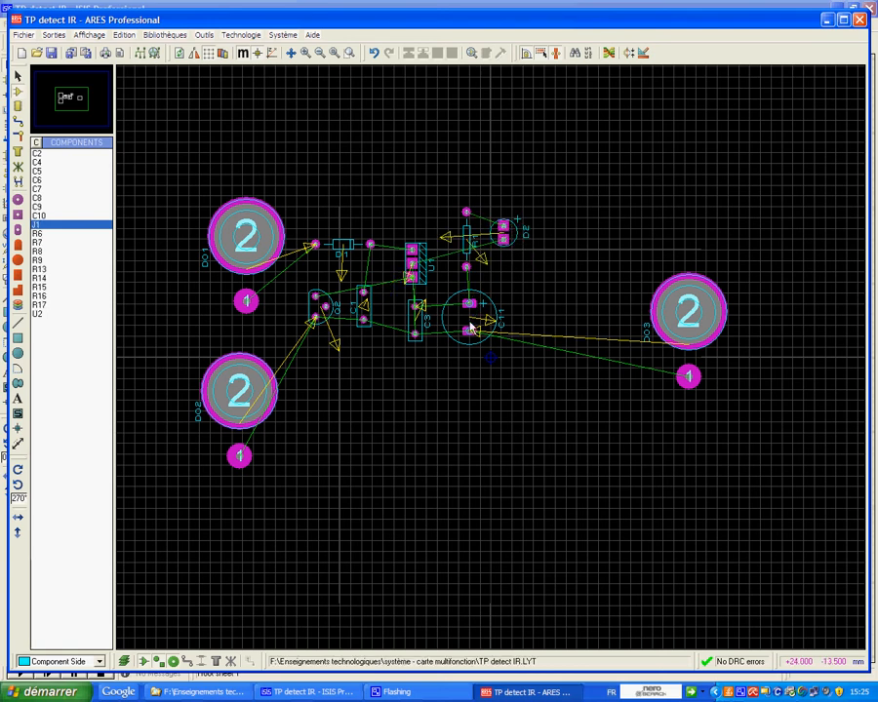
Move DO3 farther right, away from the other placed components
{"action": "right_click", "coordinate": [689, 378]}
{"action": "key", "text": "Escape"}
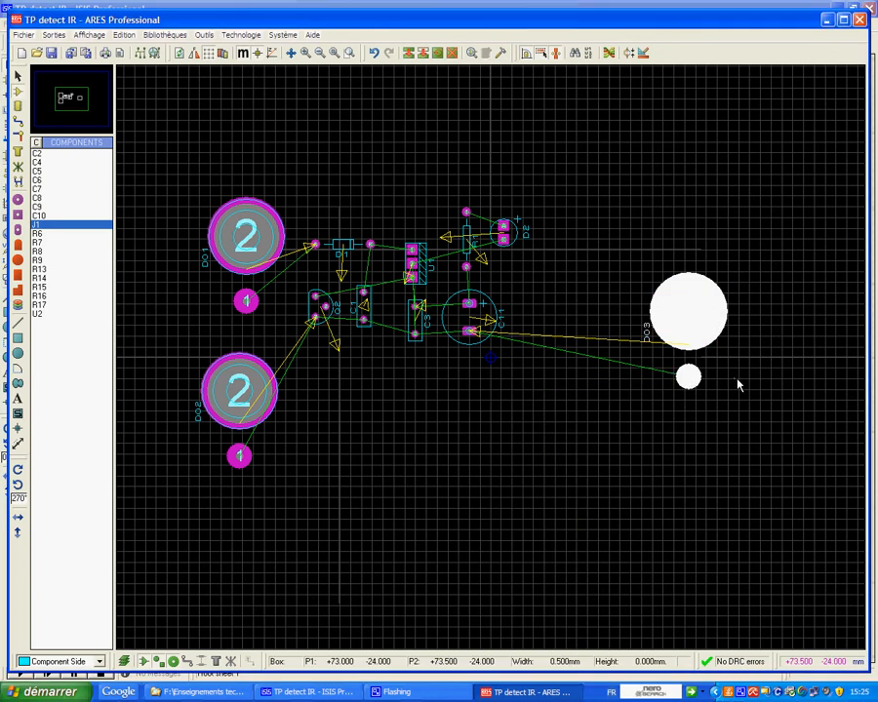
{"action": "left_click", "coordinate": [735, 381]}
{"action": "right_click", "coordinate": [716, 320]}
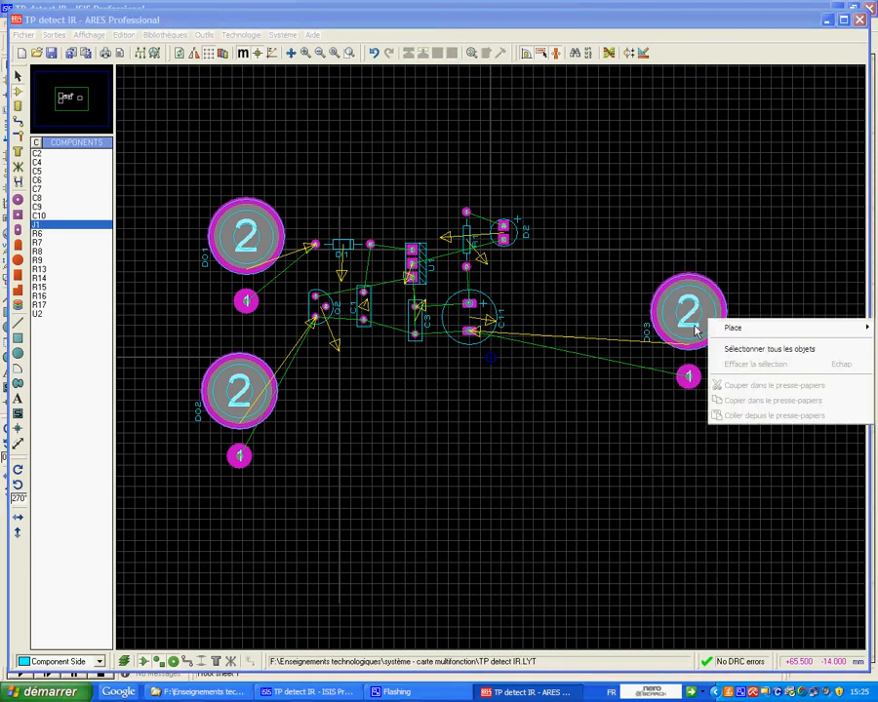
{"action": "key", "text": "Escape"}
{"action": "right_click", "coordinate": [689, 378]}
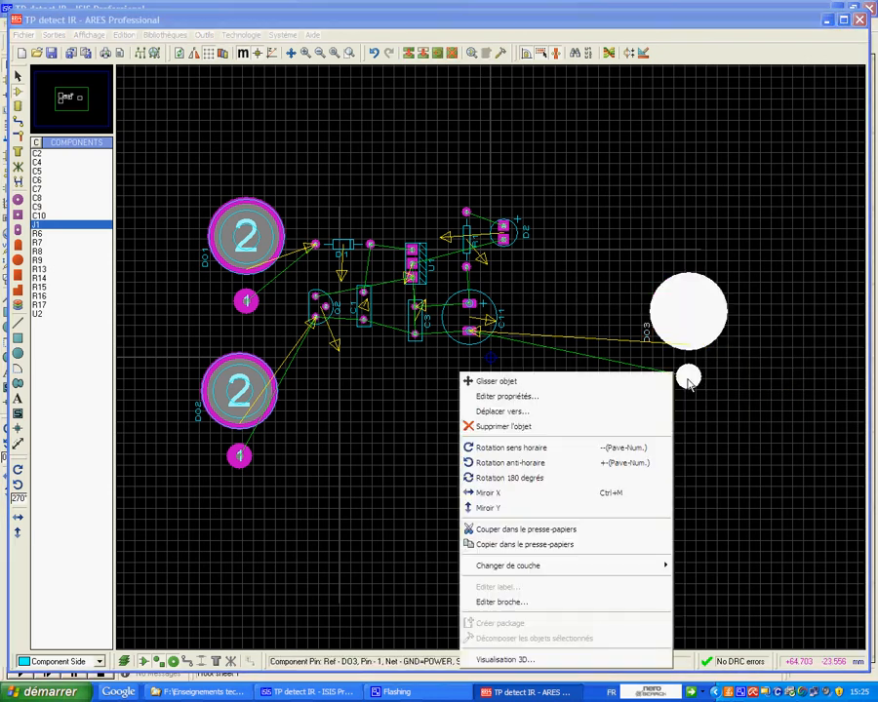
{"action": "key", "text": "Escape"}
{"action": "left_click_drag", "start_coordinate": [689, 379], "coordinate": [787, 376]}
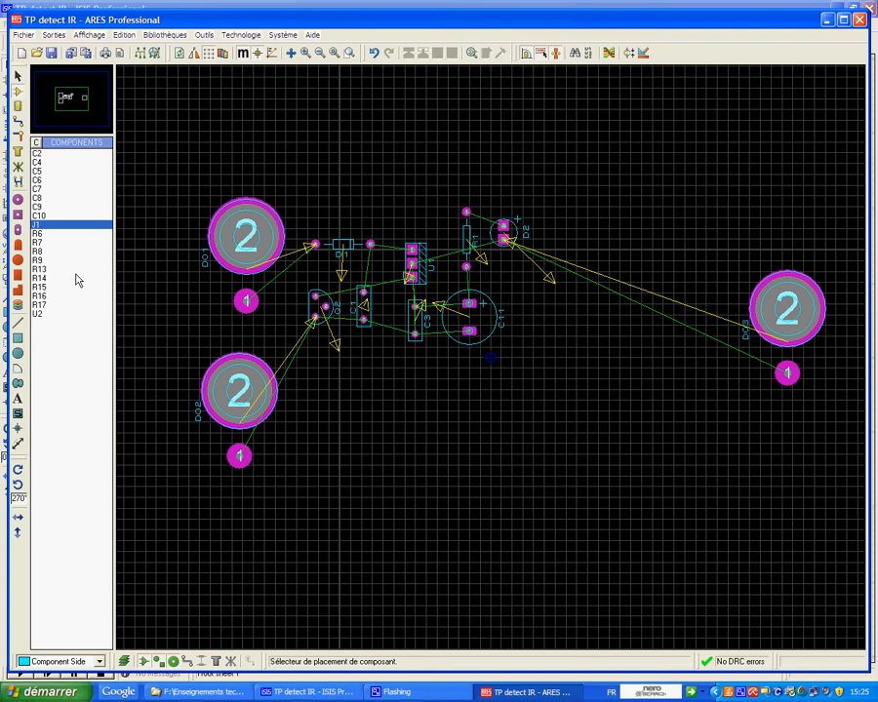
Place capacitor C2 vertically to the left of Q2, rotated to 90°
{"action": "left_click", "coordinate": [37, 153]}
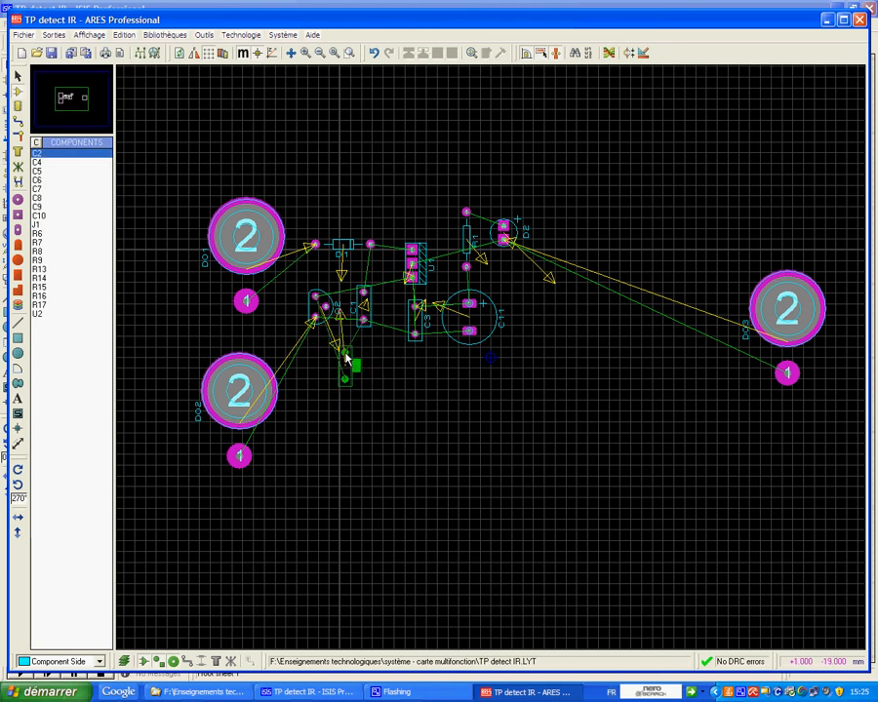
{"action": "key", "text": "KP_Add"}
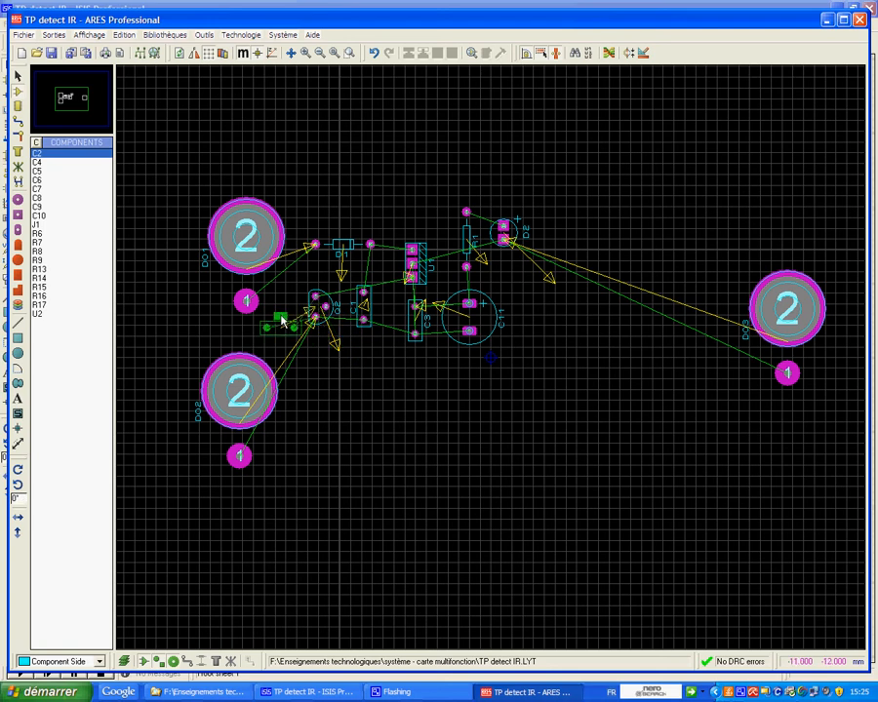
{"action": "key", "text": "KP_Add"}
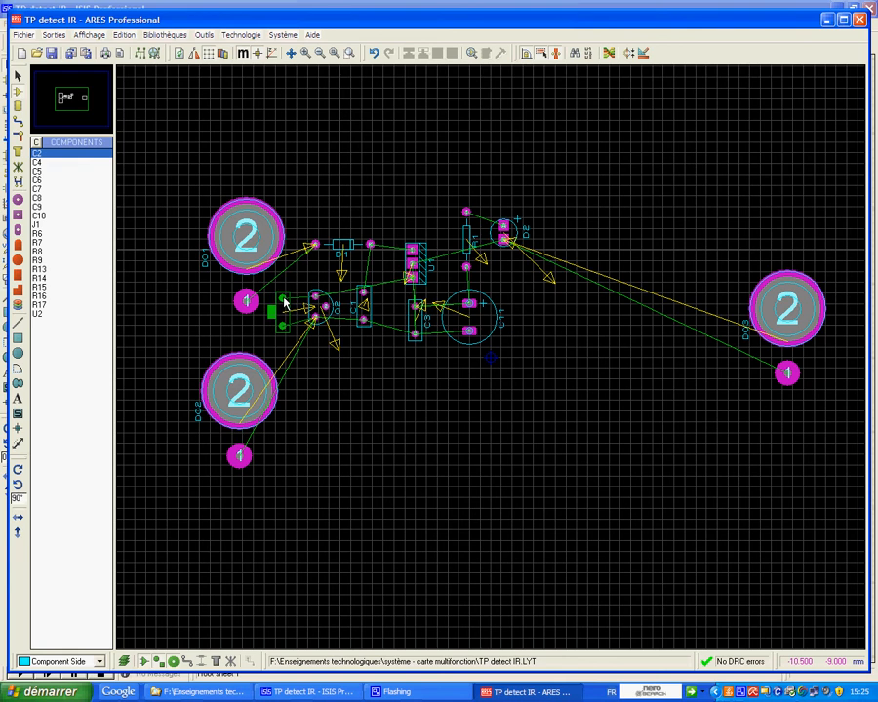
{"action": "left_click", "coordinate": [282, 306]}
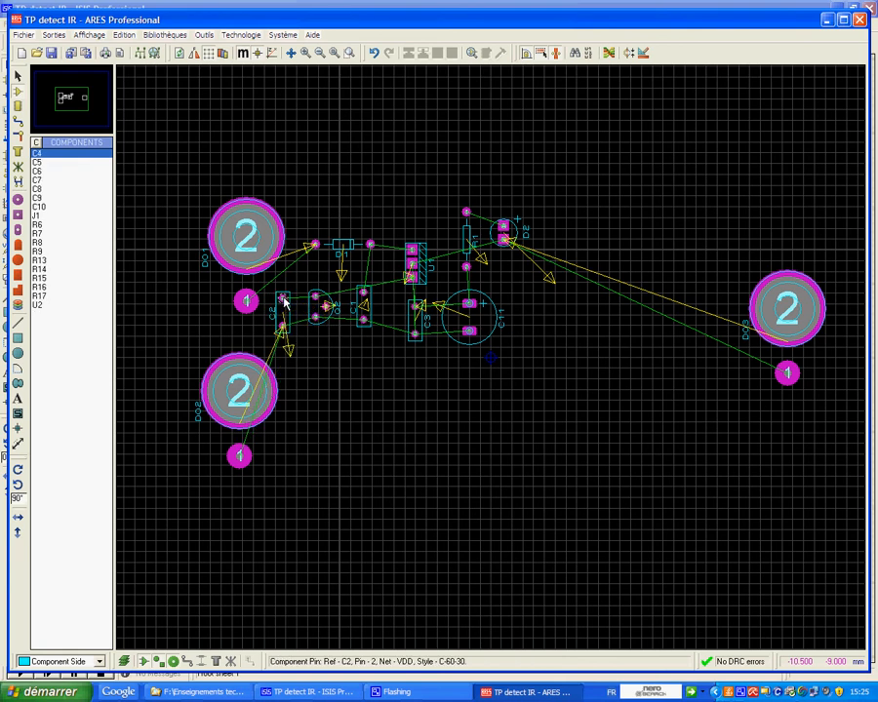
Place capacitor C4 horizontally below Q2 at 0° rotation
{"action": "left_click", "coordinate": [56, 158]}
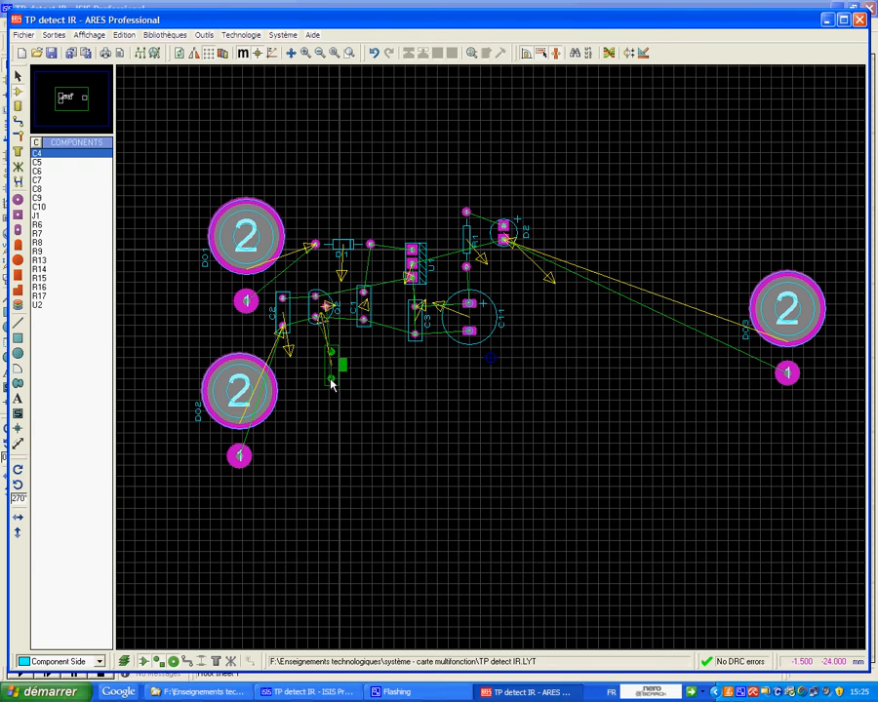
{"action": "key", "text": "KP_Subtract"}
{"action": "left_click", "coordinate": [332, 376]}
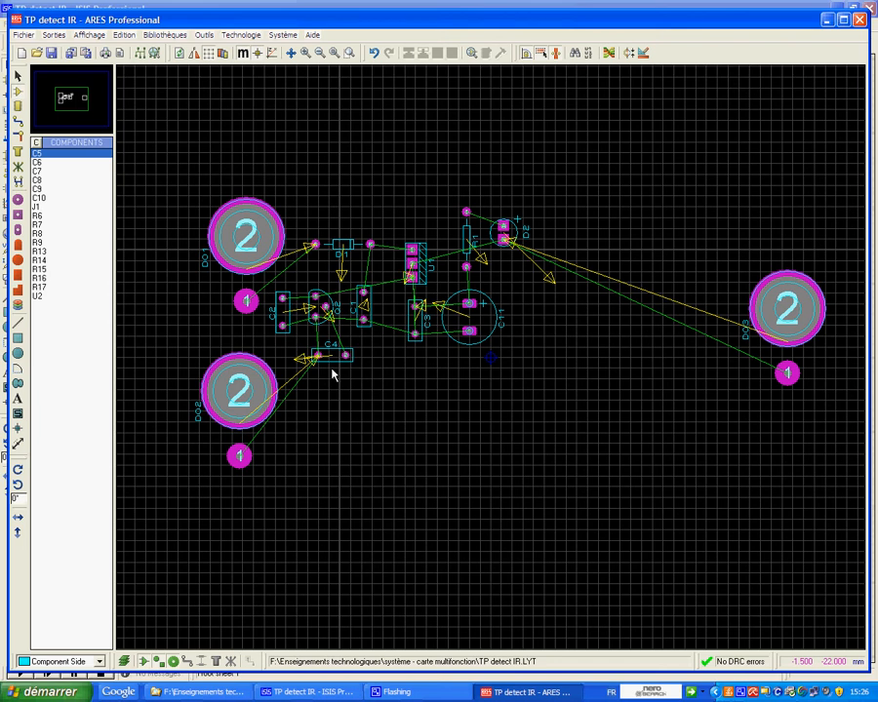
Place integrated circuit U2 horizontally below C11 and move it farther right, leaving free space beneath C11
{"action": "left_click", "coordinate": [39, 297]}
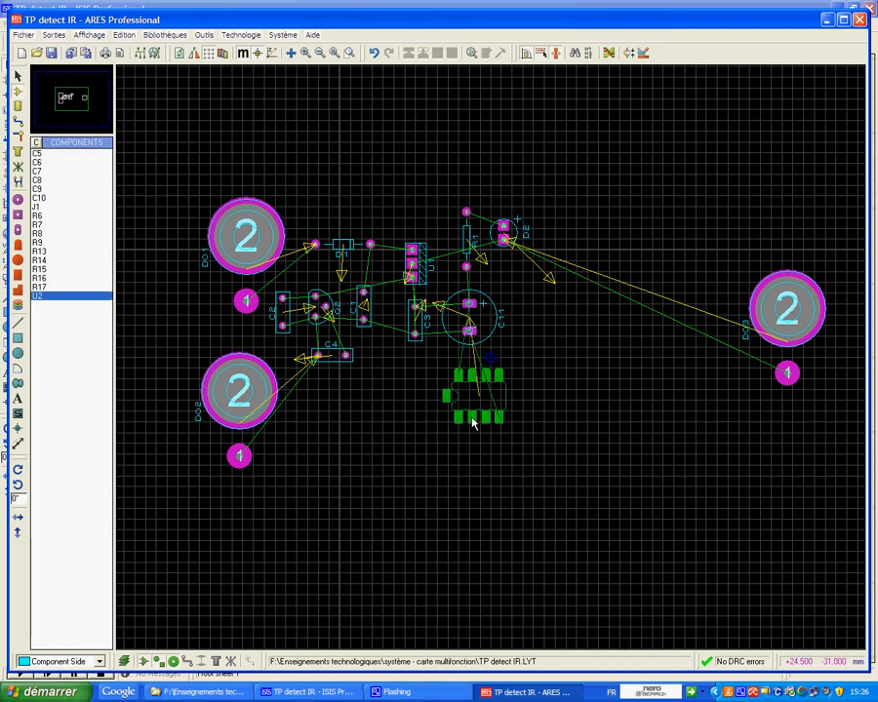
{"action": "left_click", "coordinate": [472, 422]}
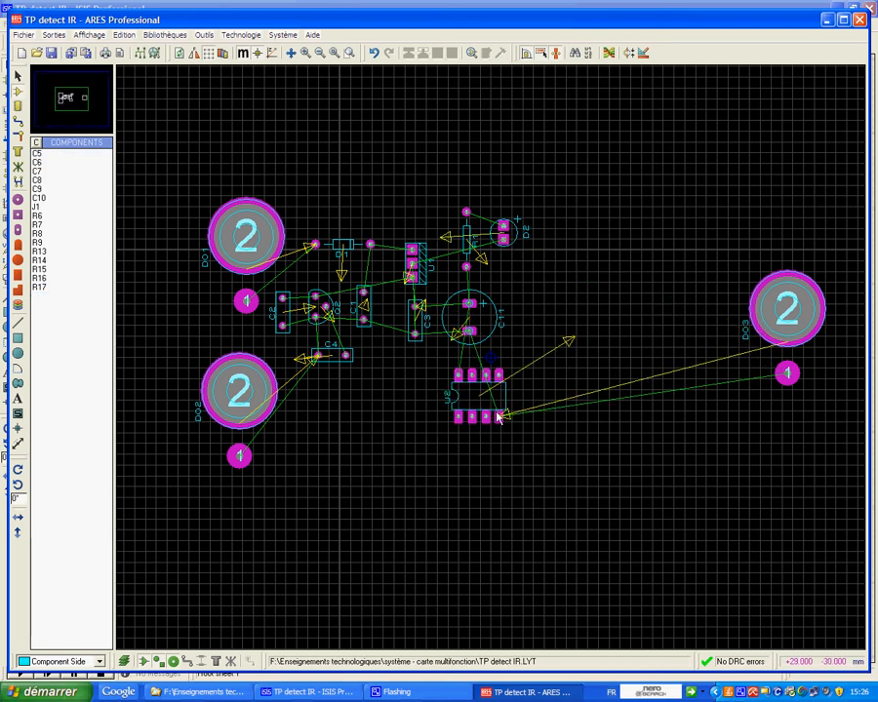
{"action": "right_click", "coordinate": [455, 417]}
{"action": "left_click", "coordinate": [439, 418]}
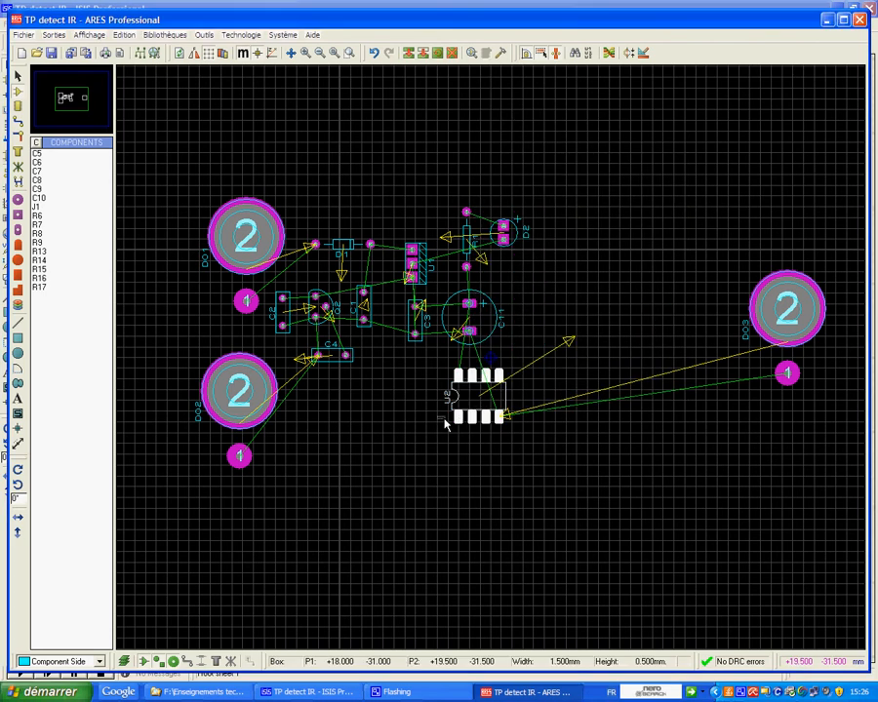
{"action": "right_click", "coordinate": [460, 418]}
{"action": "left_click", "coordinate": [427, 427]}
{"action": "left_click", "coordinate": [427, 423]}
{"action": "right_click", "coordinate": [457, 416]}
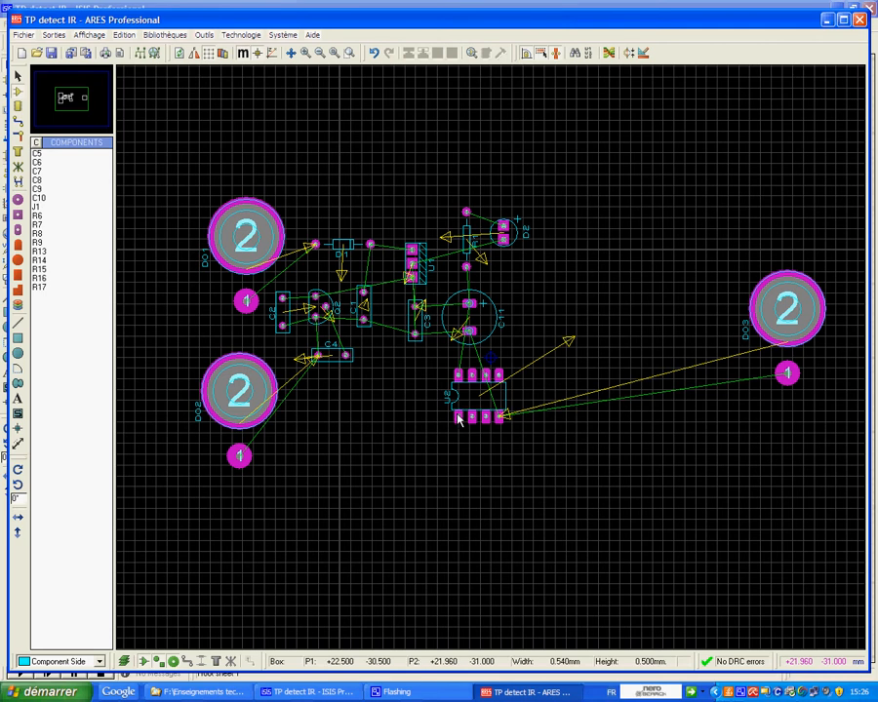
{"action": "left_click_drag", "start_coordinate": [457, 417], "coordinate": [558, 423]}
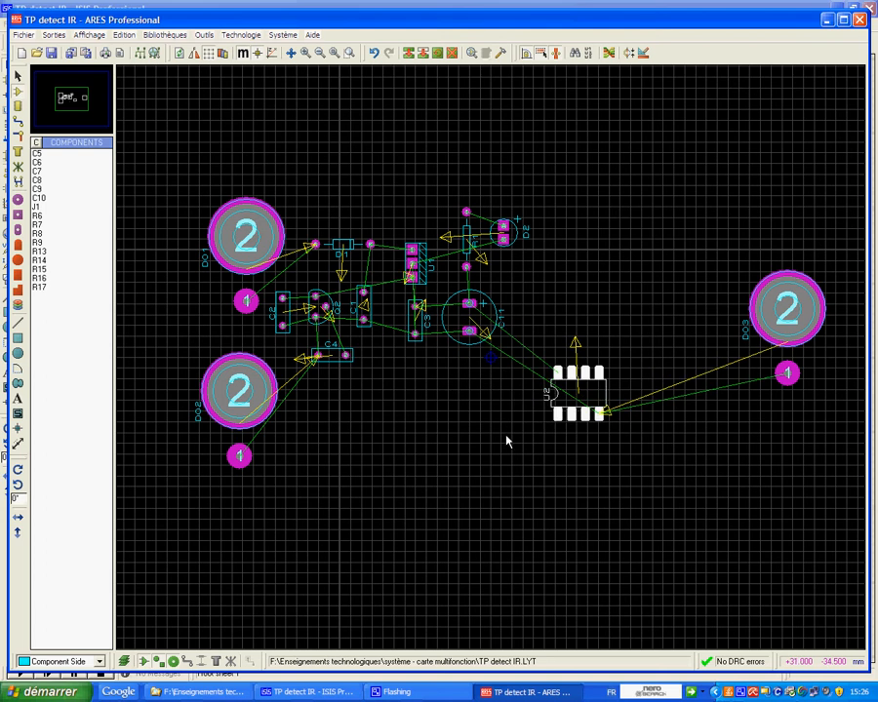
{"action": "left_click", "coordinate": [502, 437]}
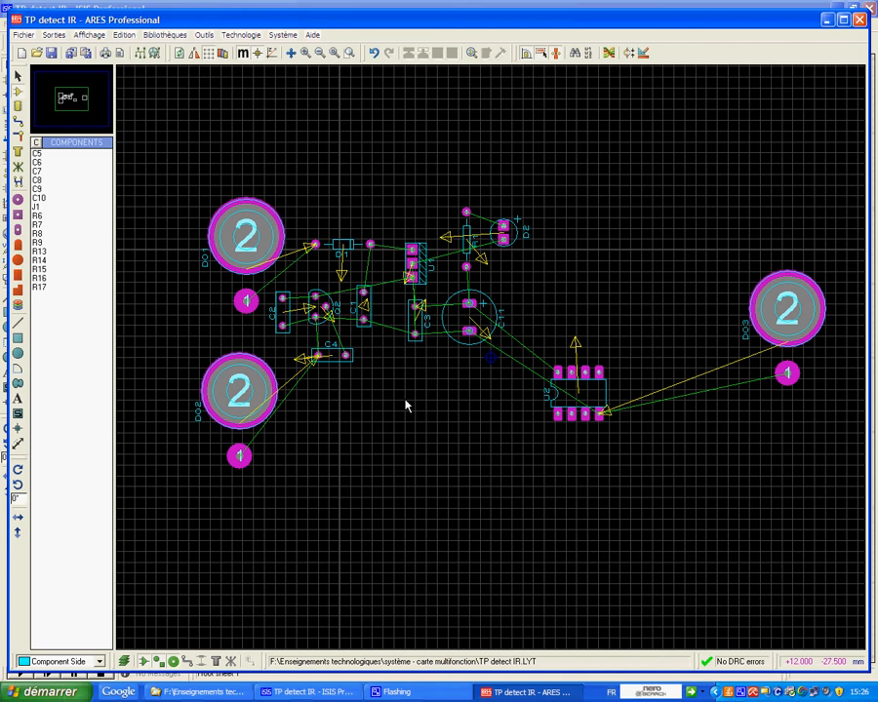
Place resistor R6 below C3, rotated to 180°, and resistor R7 parallel beneath it at the same rotation
{"action": "left_click", "coordinate": [41, 217]}
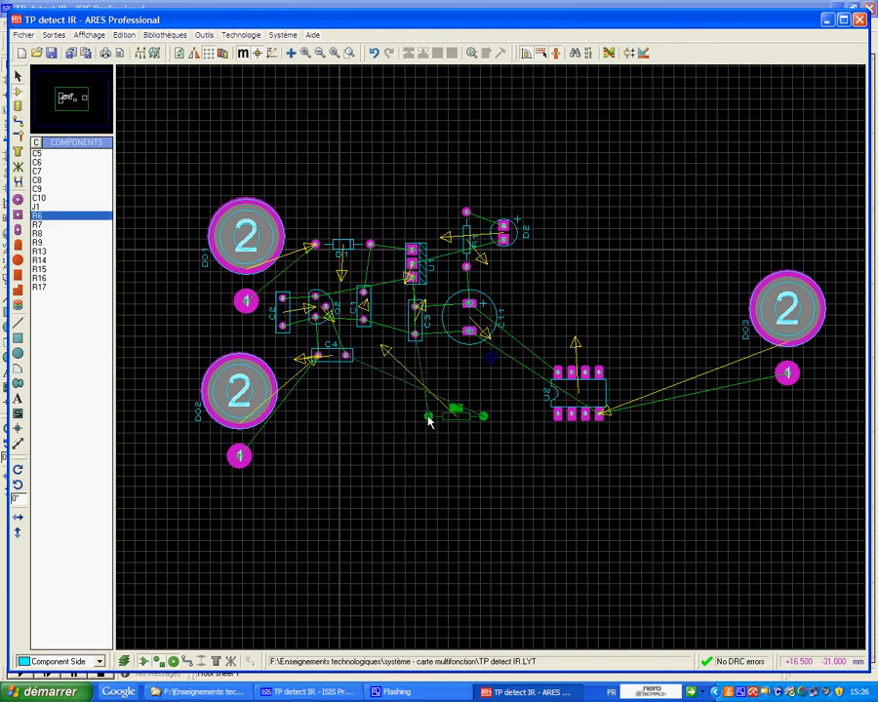
{"action": "key", "text": "KP_Add"}
{"action": "key", "text": "KP_Add"}
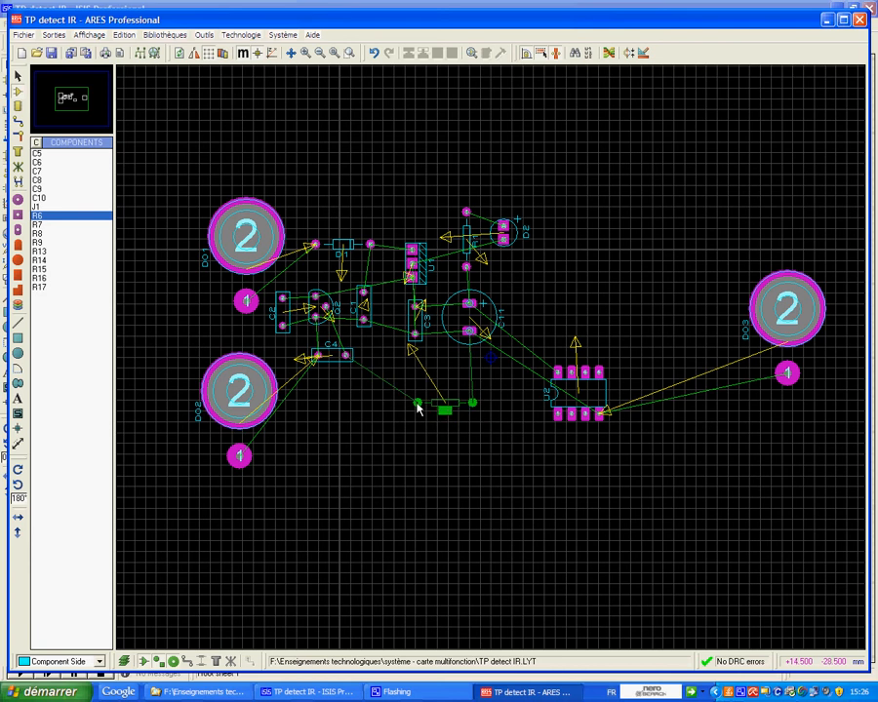
{"action": "left_click", "coordinate": [392, 378]}
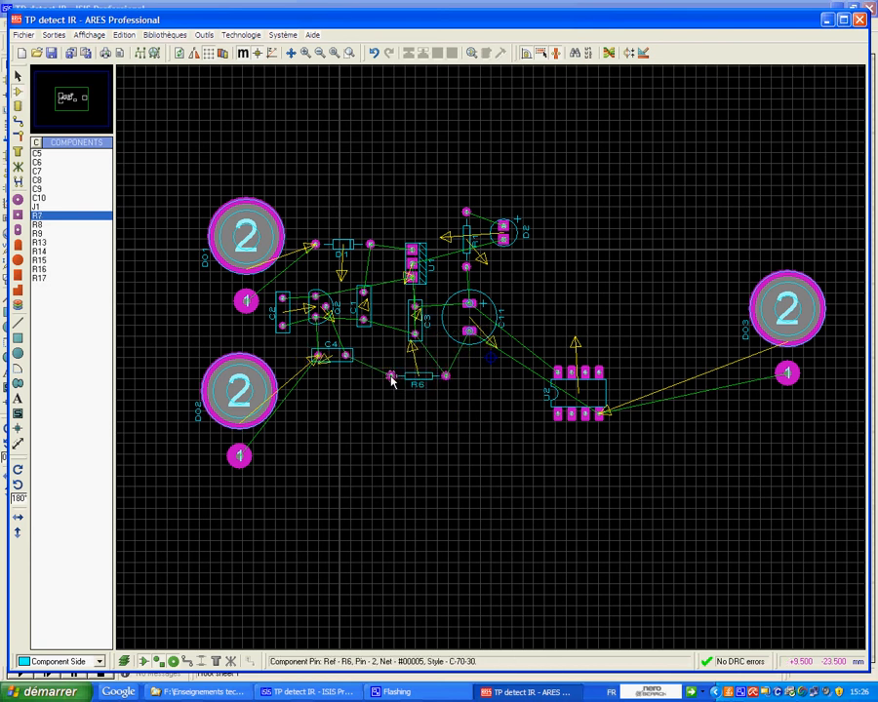
{"action": "left_click", "coordinate": [44, 218]}
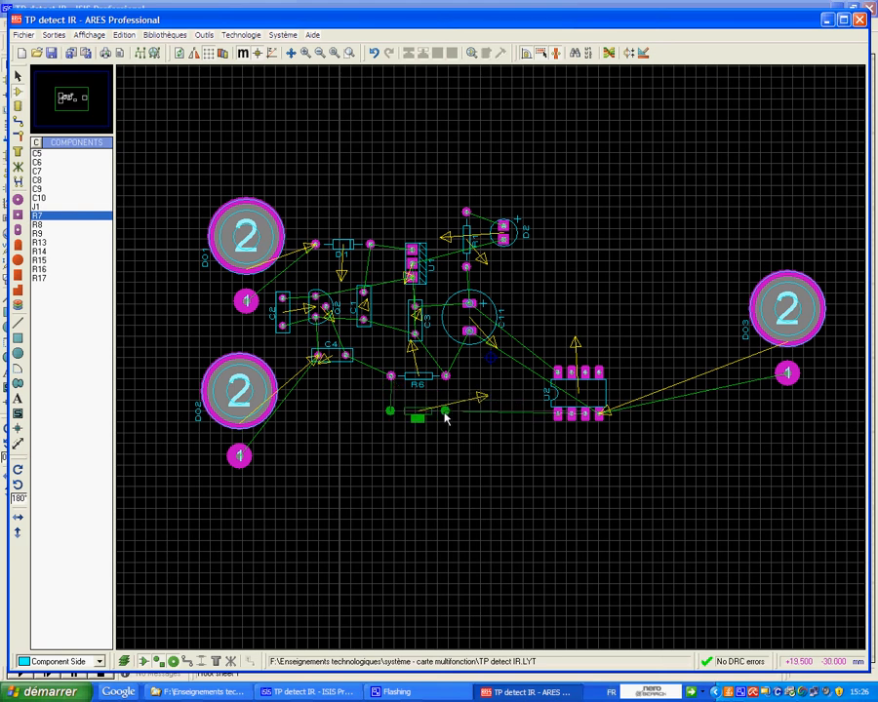
{"action": "left_click", "coordinate": [447, 416]}
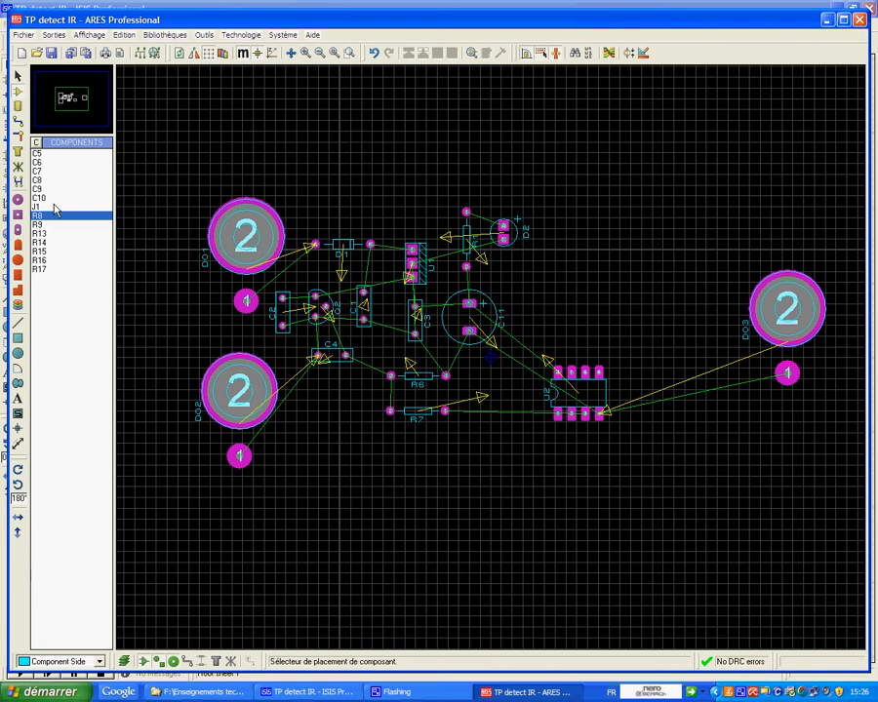
Place capacitor C6 horizontally below R7 and resistor R8 horizontally below U2, both at 0° rotation
{"action": "left_click", "coordinate": [37, 163]}
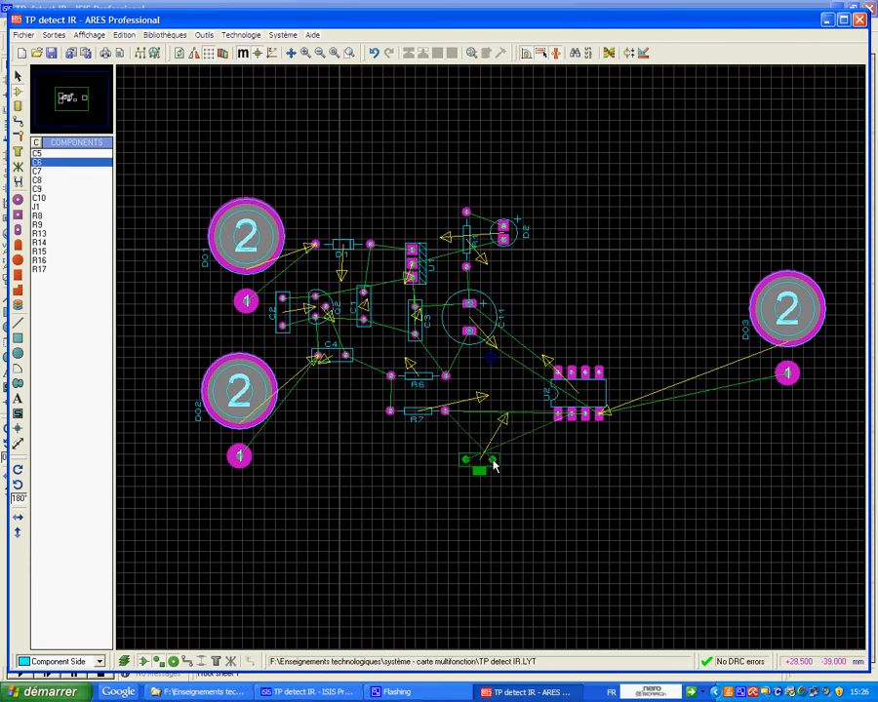
{"action": "key", "text": "KP_Subtract"}
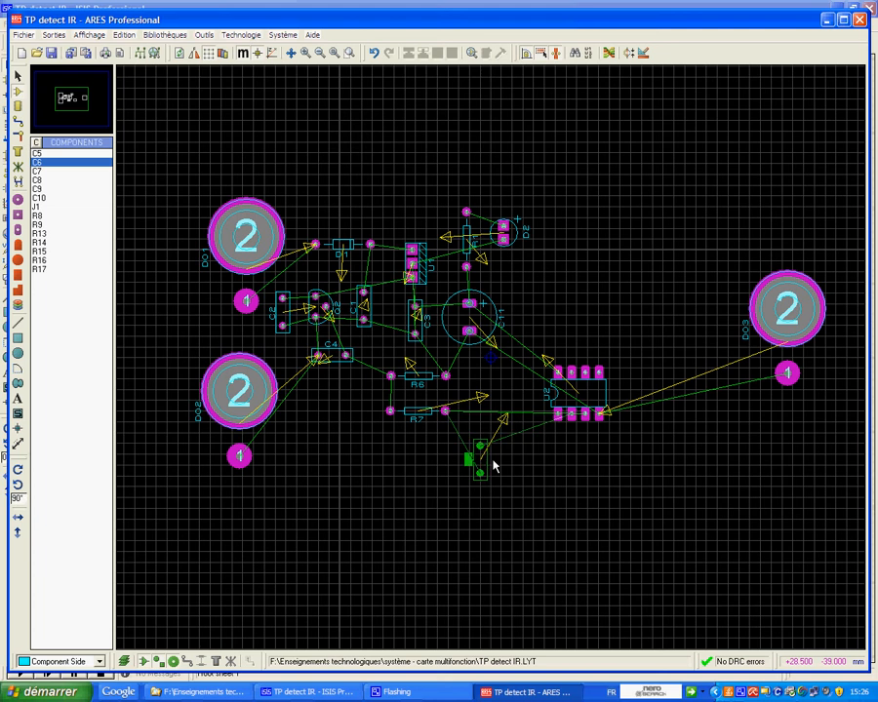
{"action": "key", "text": "KP_Add"}
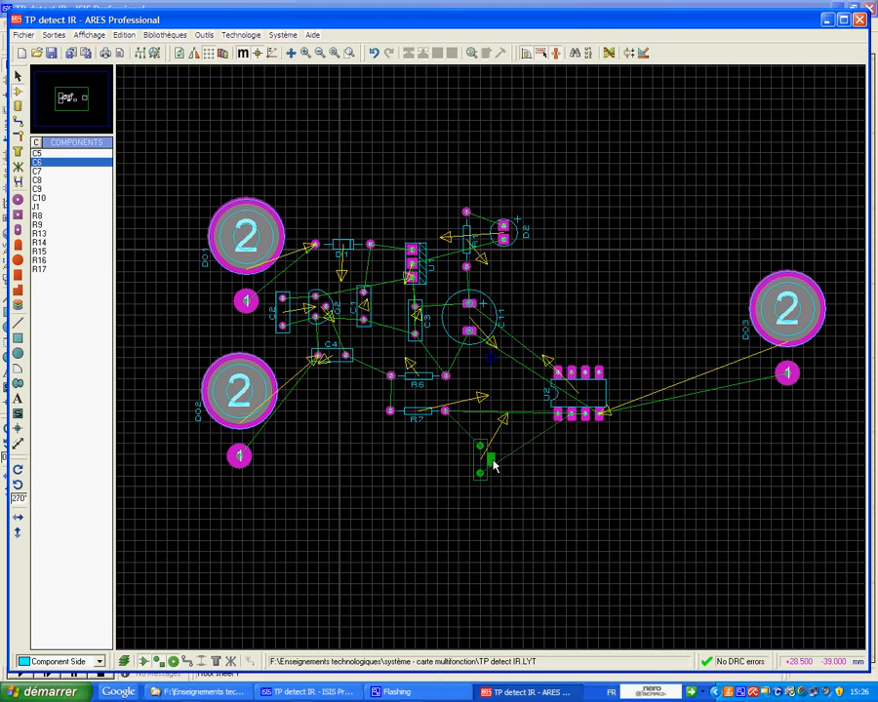
{"action": "key", "text": "KP_Add"}
{"action": "key", "text": "KP_Add"}
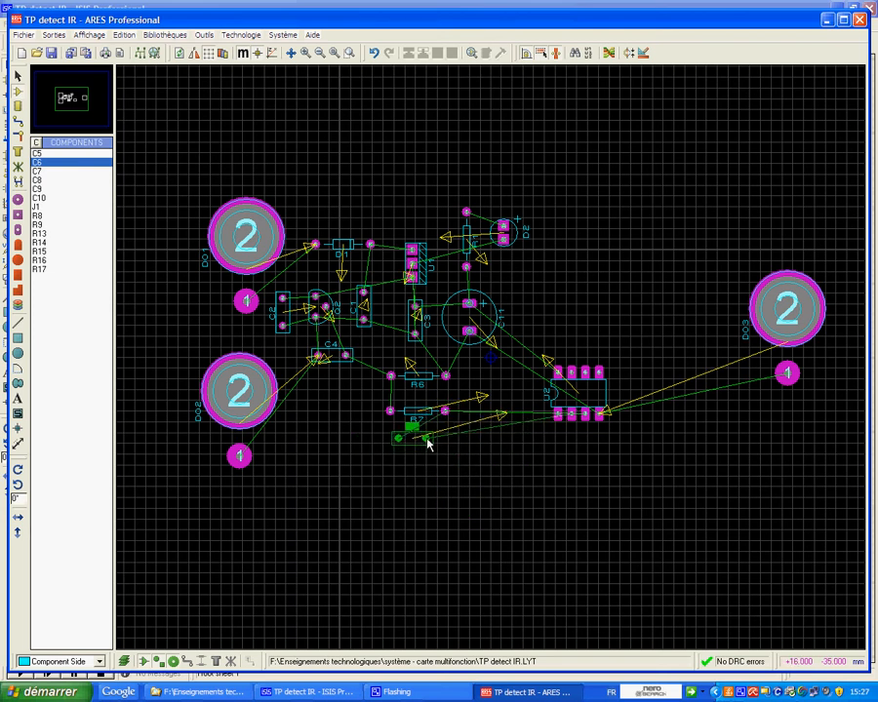
{"action": "left_click", "coordinate": [427, 443]}
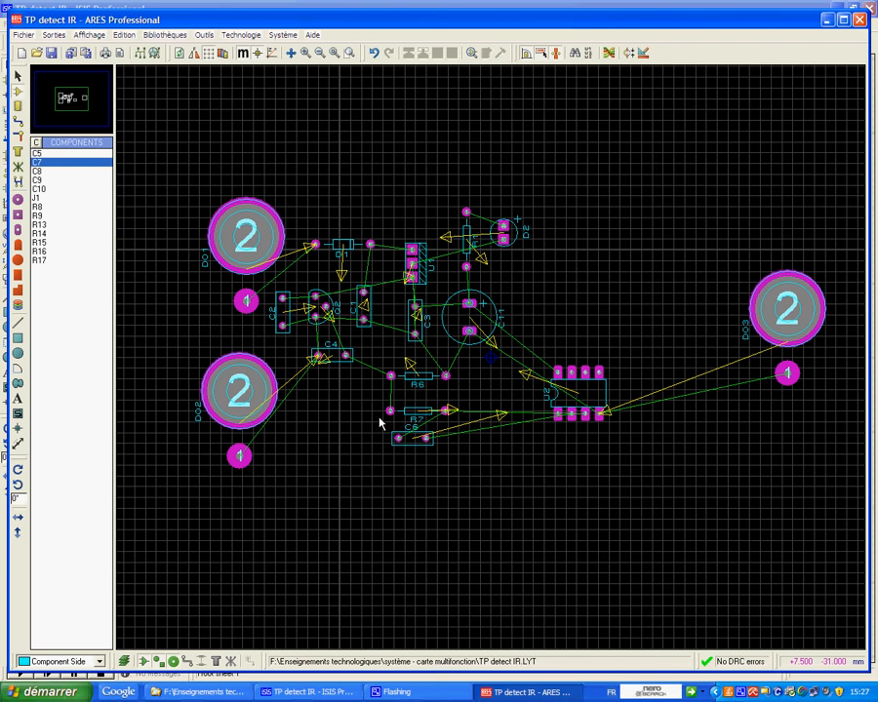
{"action": "left_click", "coordinate": [39, 207]}
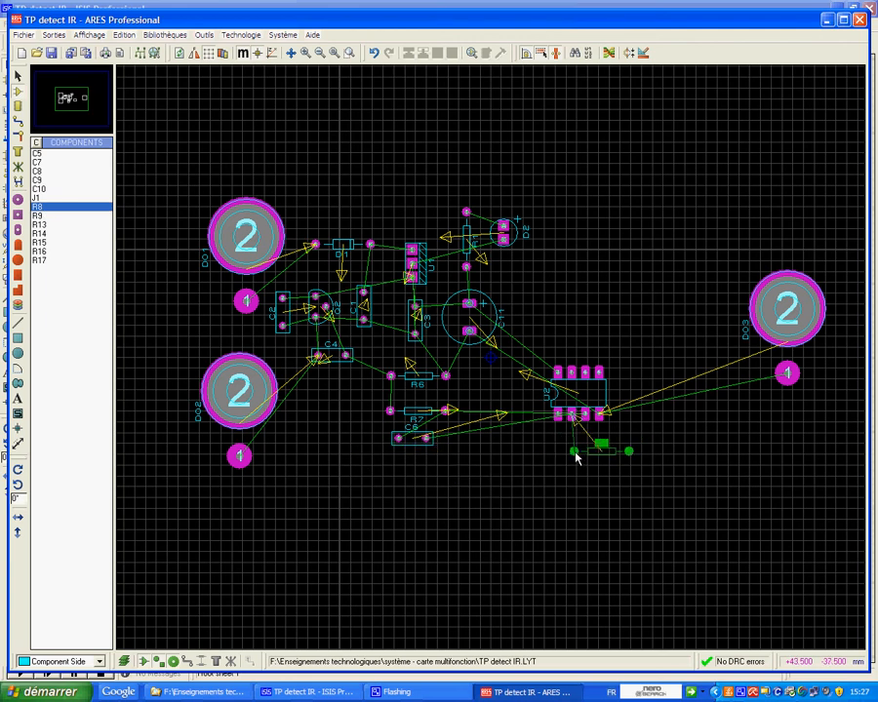
{"action": "left_click", "coordinate": [570, 458]}
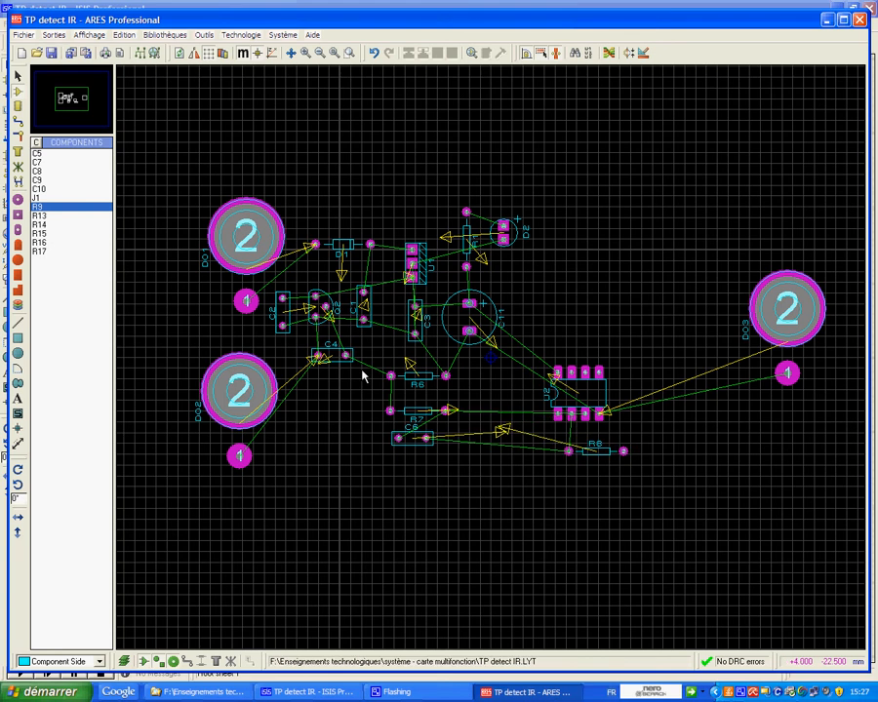
Place capacitor C5 to the right of U2 and capacitor C7 between C6 and R8, both rotated to 90°
{"action": "left_click", "coordinate": [41, 154]}
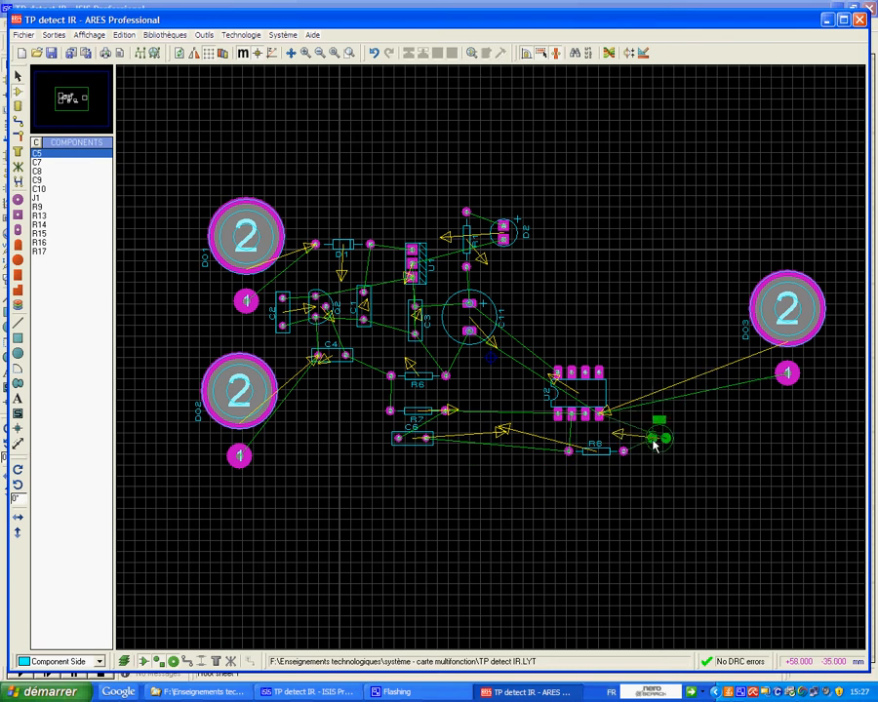
{"action": "key", "text": "KP_Add"}
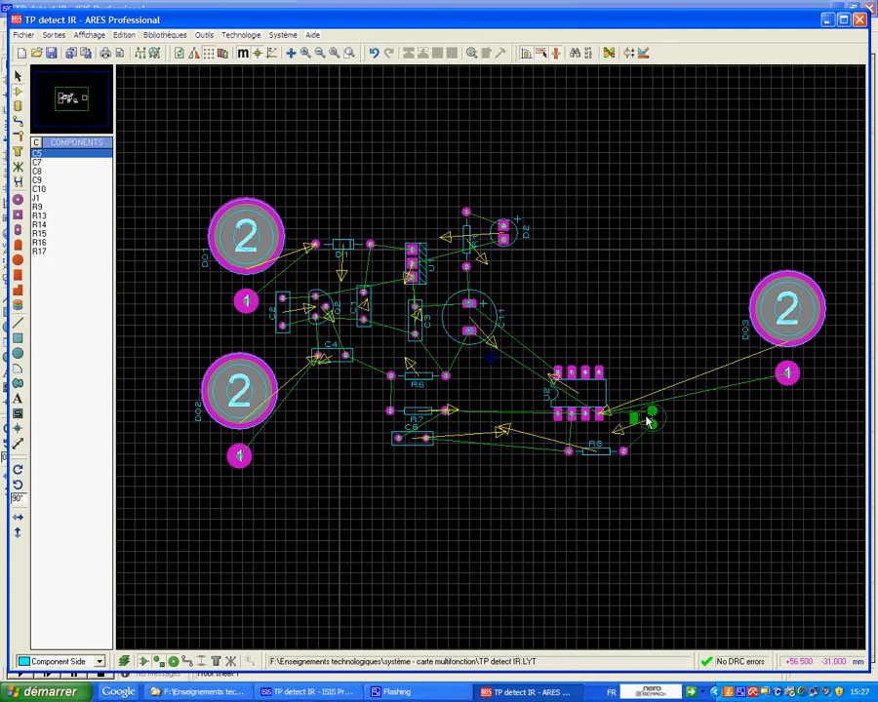
{"action": "left_click", "coordinate": [650, 420]}
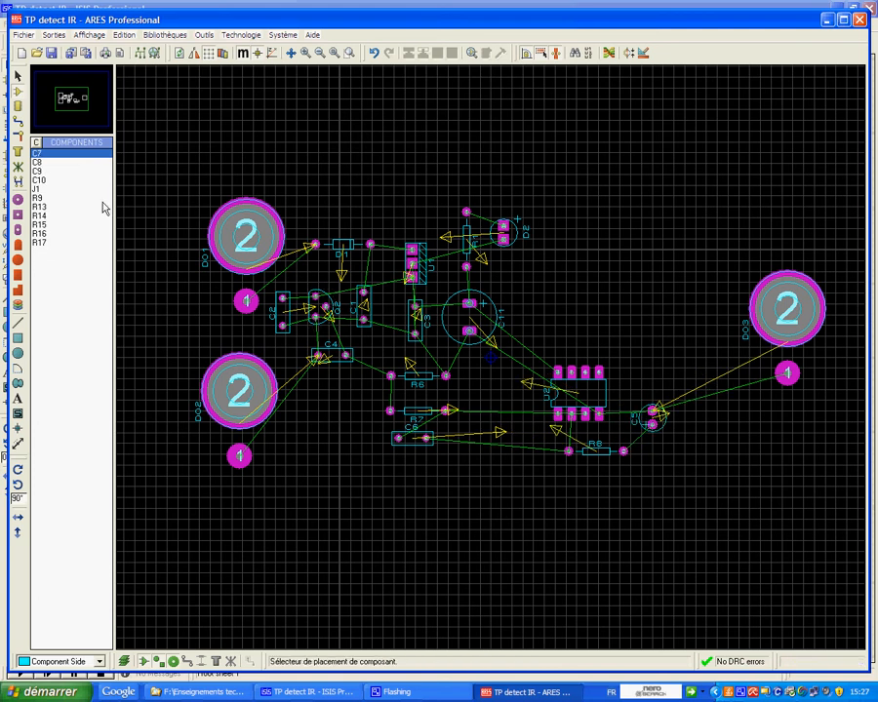
{"action": "left_click", "coordinate": [40, 155]}
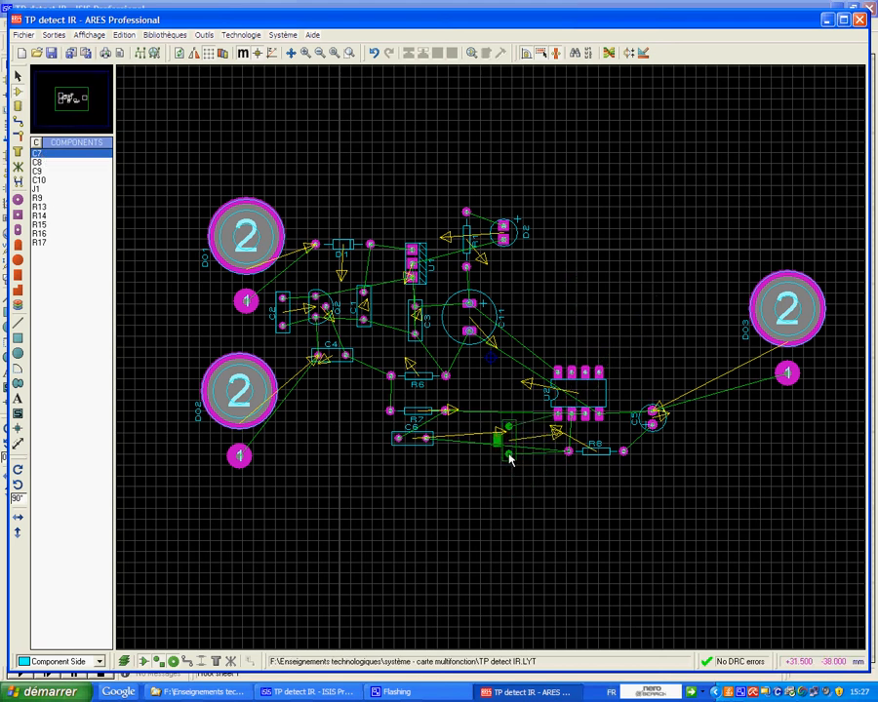
{"action": "left_click", "coordinate": [508, 449]}
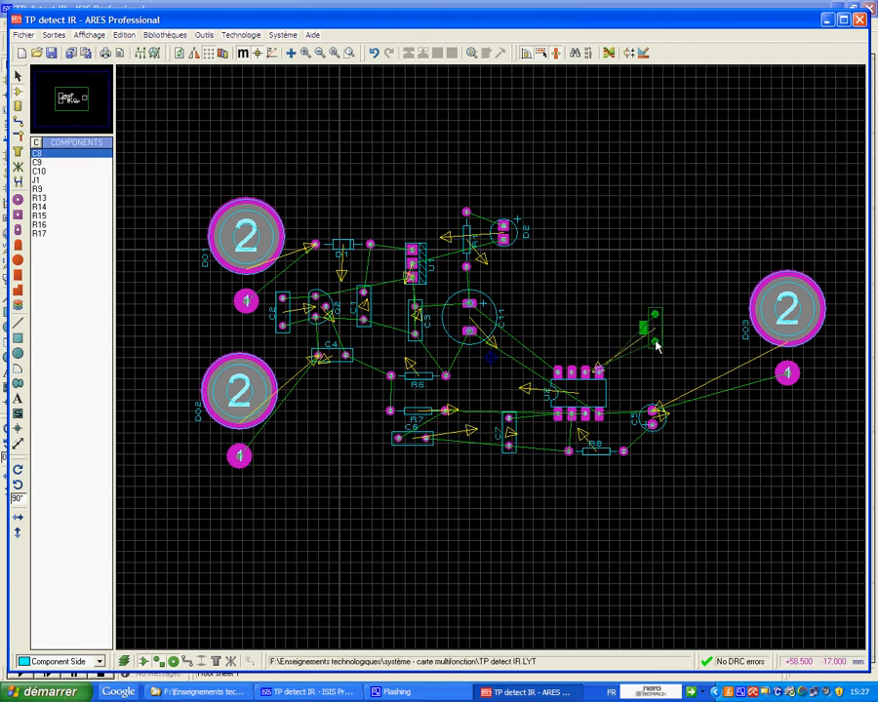
Place capacitor C8 horizontally above U2 and capacitor C10 directly below C11, both at 0° rotation
{"action": "key", "text": "KP_Add"}
{"action": "key", "text": "KP_Add"}
{"action": "key", "text": "KP_Add"}
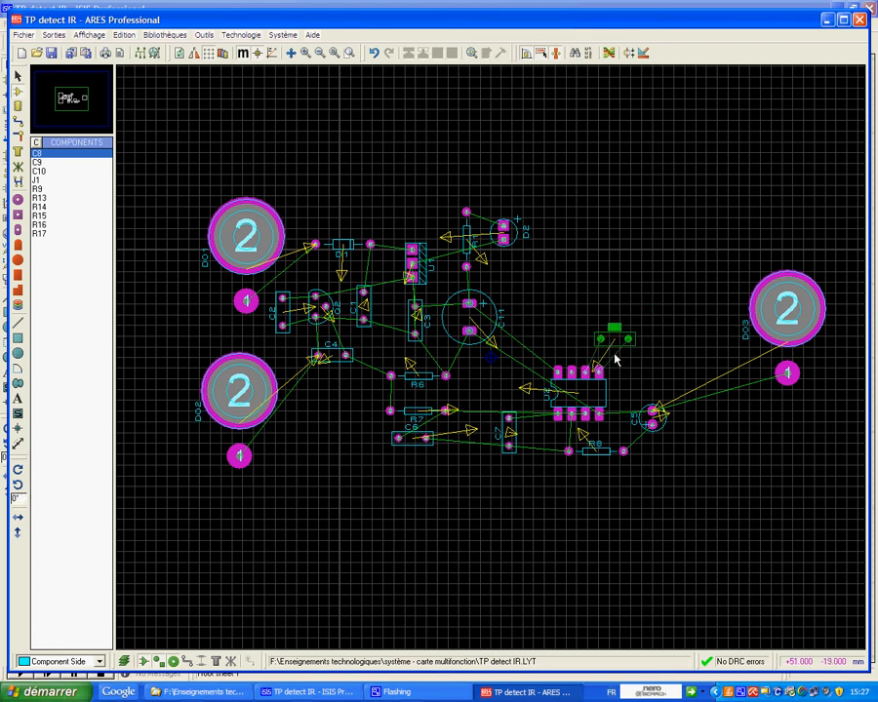
{"action": "left_click", "coordinate": [592, 351]}
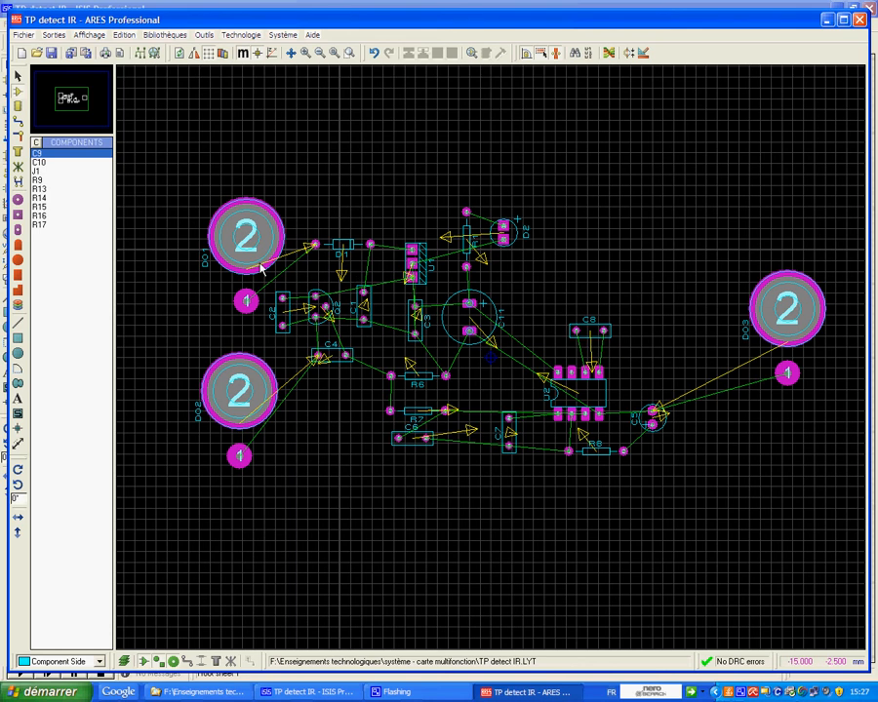
{"action": "left_click", "coordinate": [44, 164]}
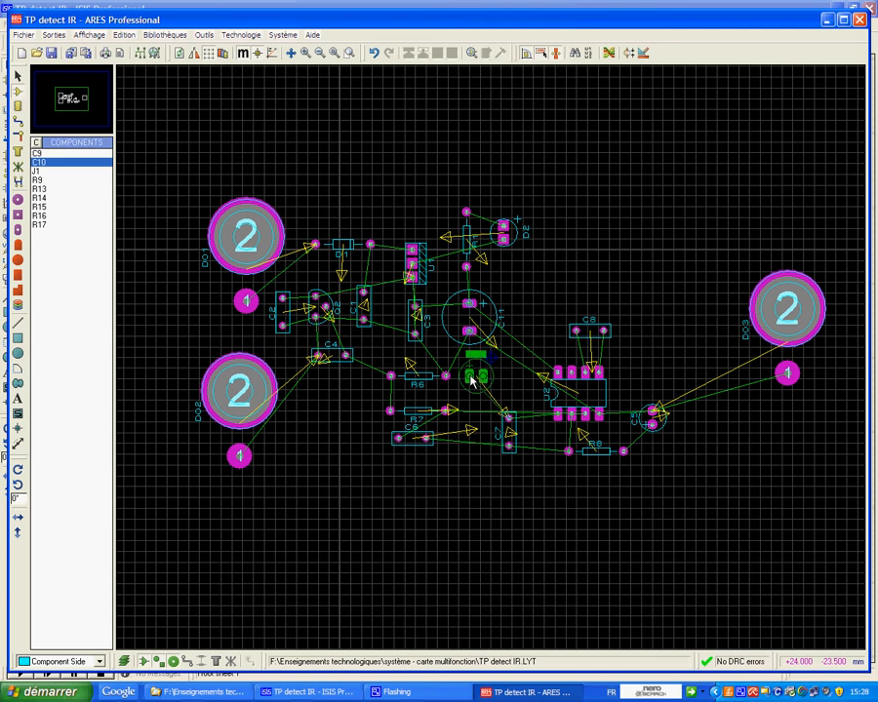
{"action": "left_click", "coordinate": [473, 380]}
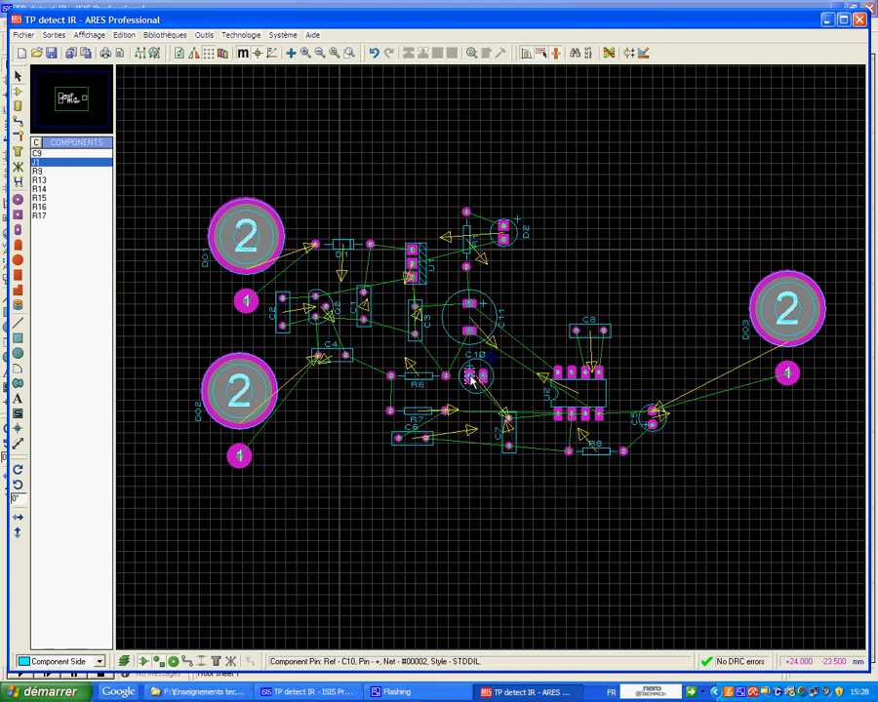
Place resistor R17 vertically just to the right of C11, rotated to 270°
{"action": "left_click", "coordinate": [41, 216]}
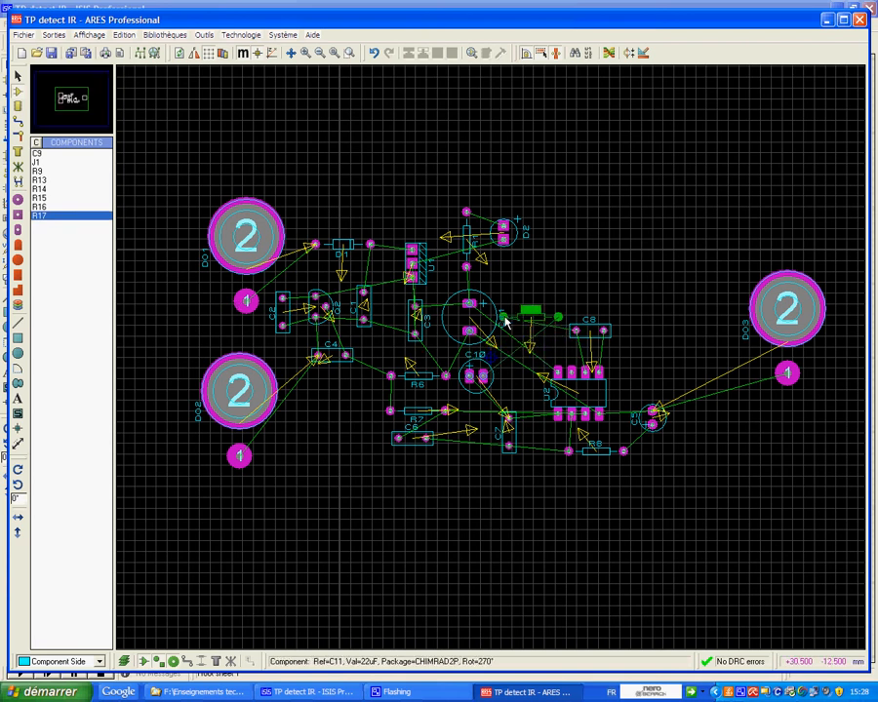
{"action": "key", "text": "KP_Add"}
{"action": "key", "text": "KP_Add"}
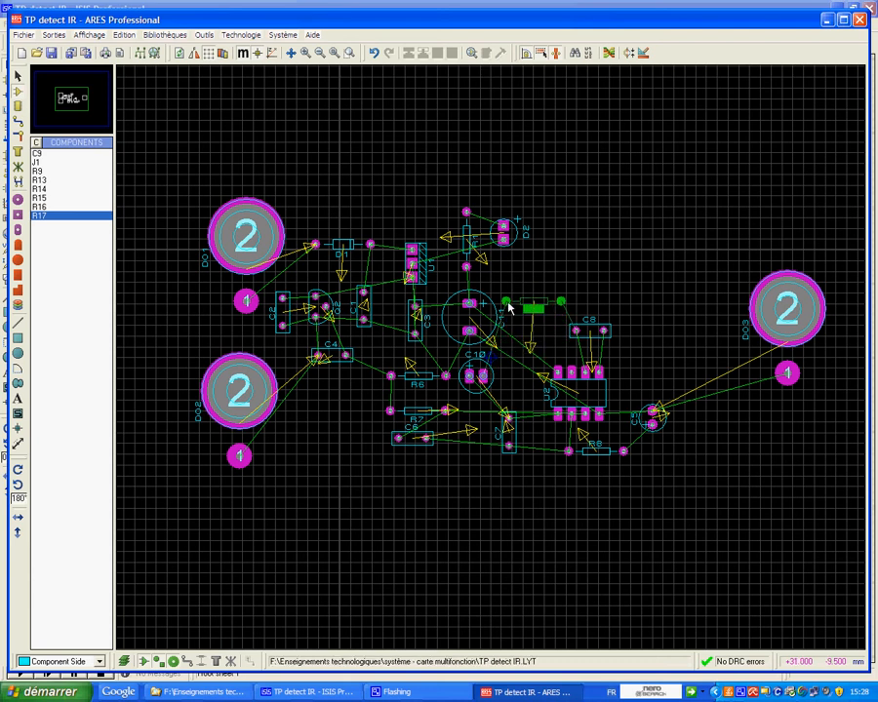
{"action": "key", "text": "KP_Add"}
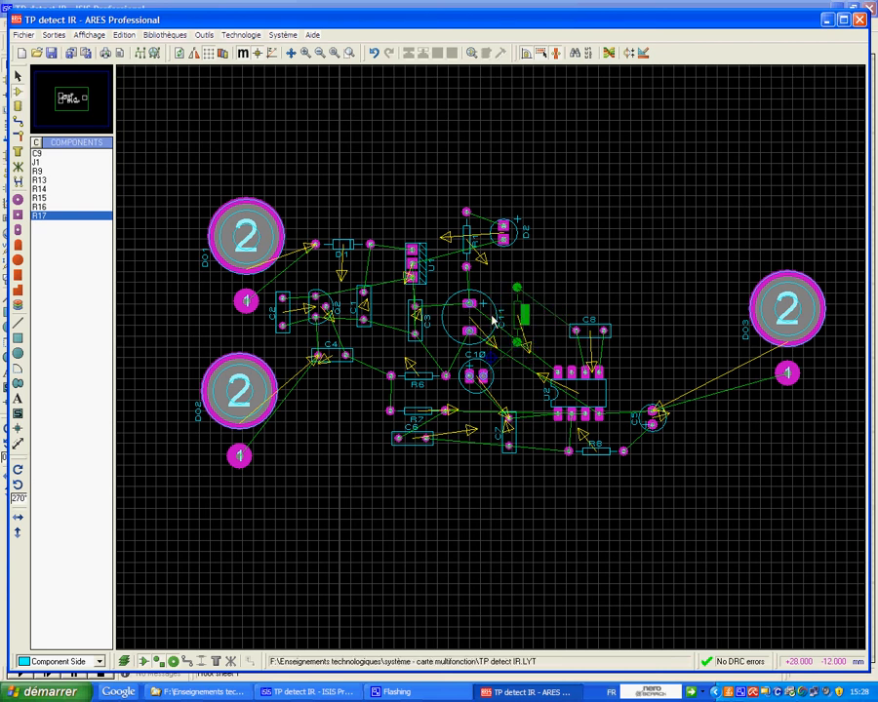
{"action": "left_click", "coordinate": [488, 316]}
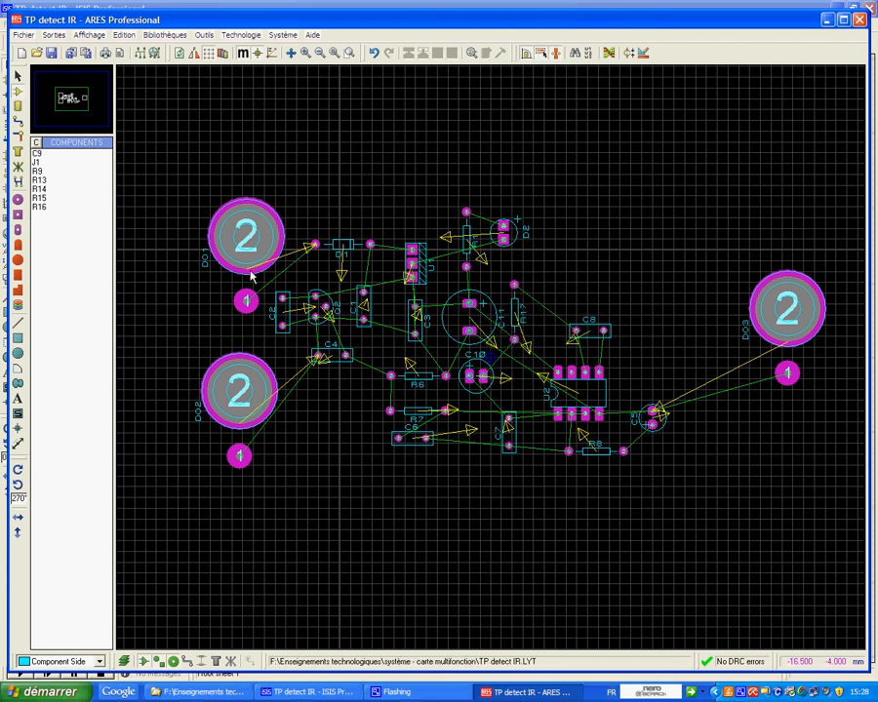
Place resistor R16 horizontally above C8, rotated to 180°
{"action": "left_click", "coordinate": [39, 207]}
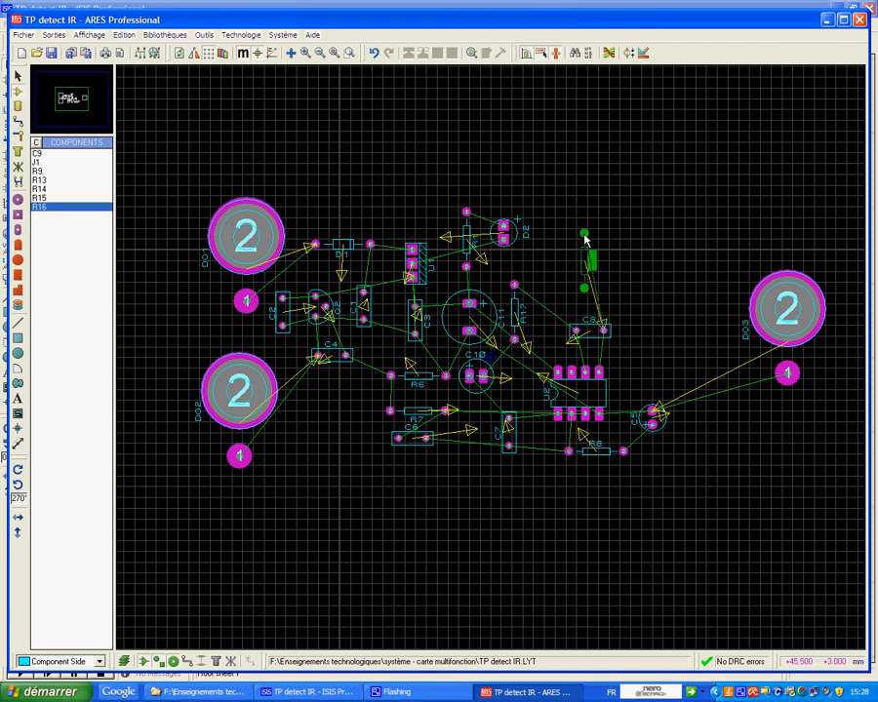
{"action": "key", "text": "KP_Add"}
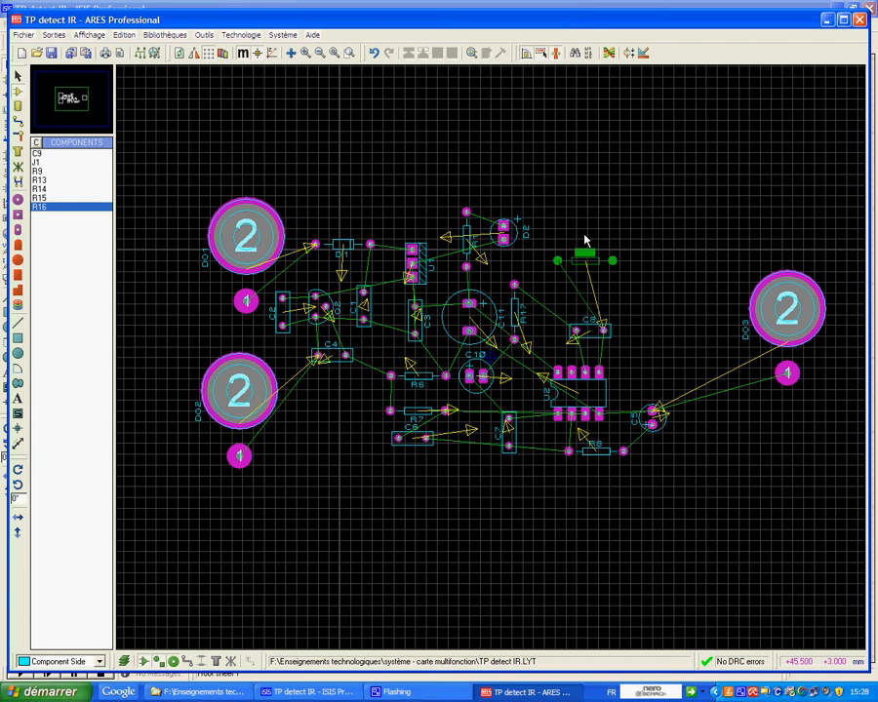
{"action": "key", "text": "KP_Add"}
{"action": "key", "text": "KP_Add"}
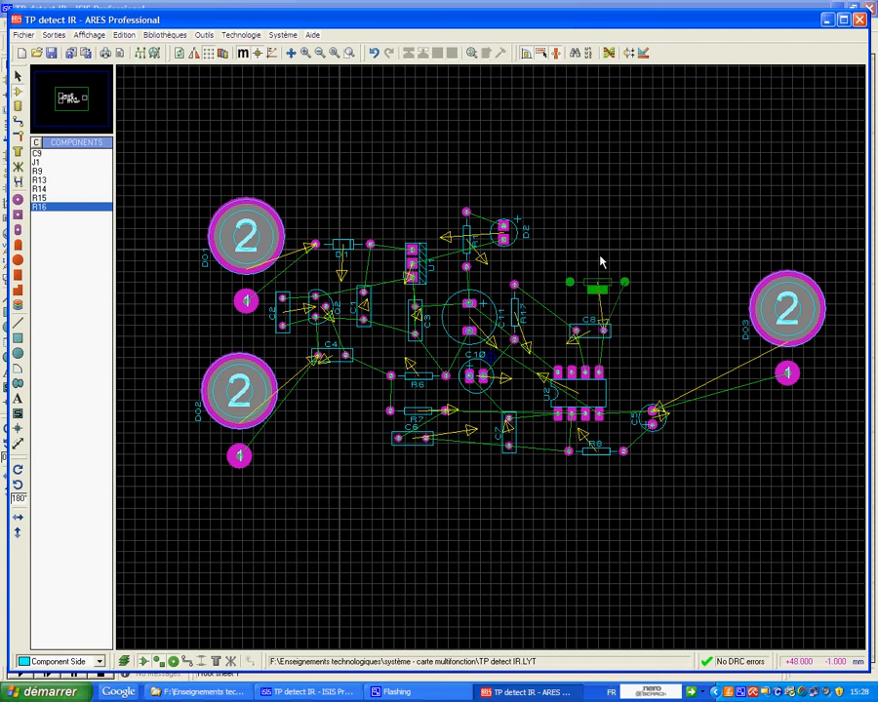
{"action": "left_click", "coordinate": [589, 274]}
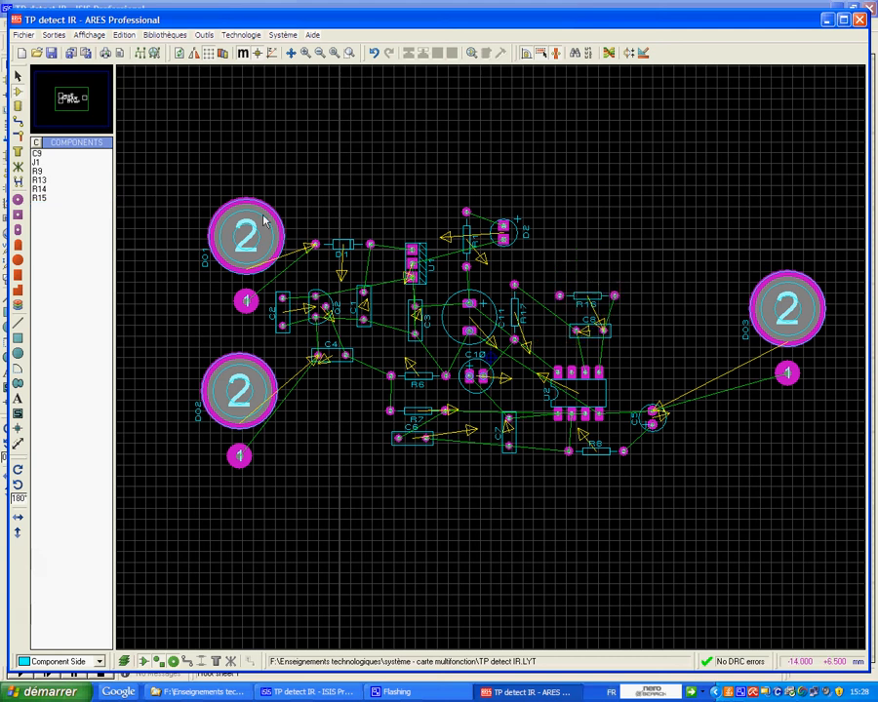
Place capacitor C9 vertically between R17 and C8, rotated to 90°
{"action": "left_click", "coordinate": [39, 155]}
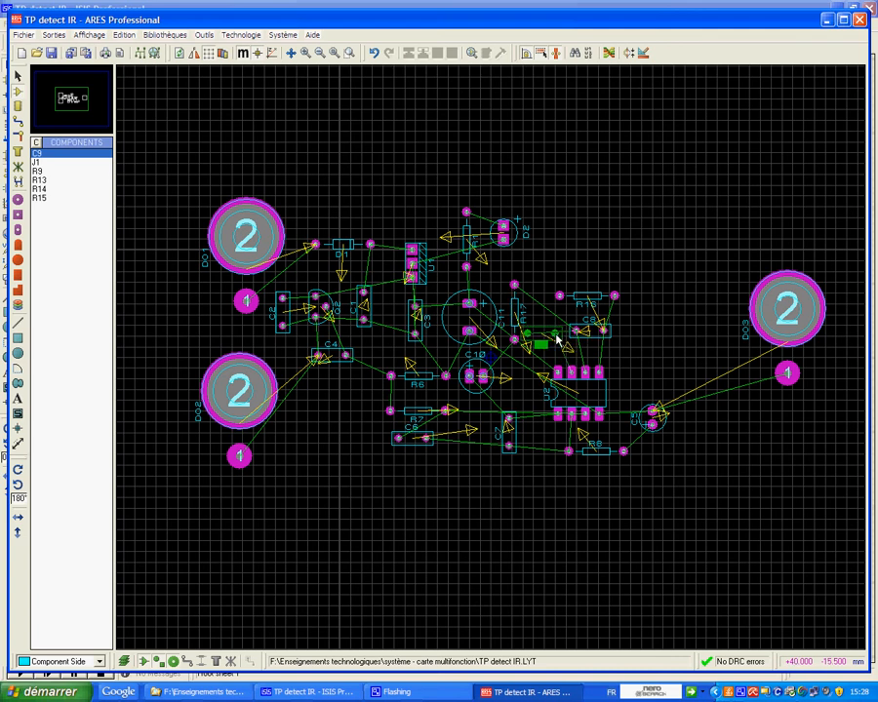
{"action": "key", "text": "KP_Add"}
{"action": "key", "text": "KP_Add"}
{"action": "key", "text": "KP_Add"}
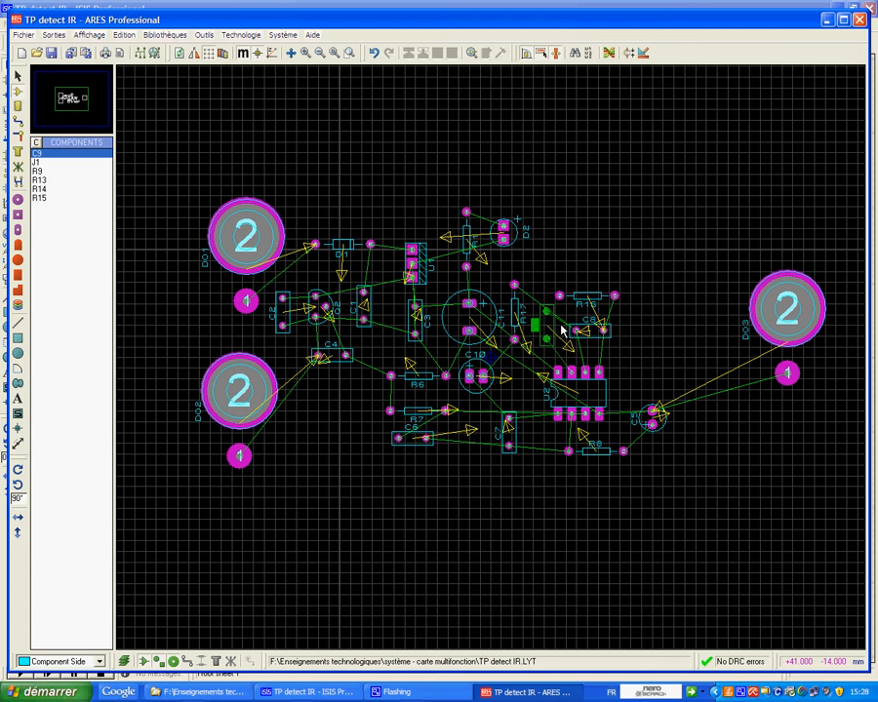
{"action": "left_click", "coordinate": [559, 321]}
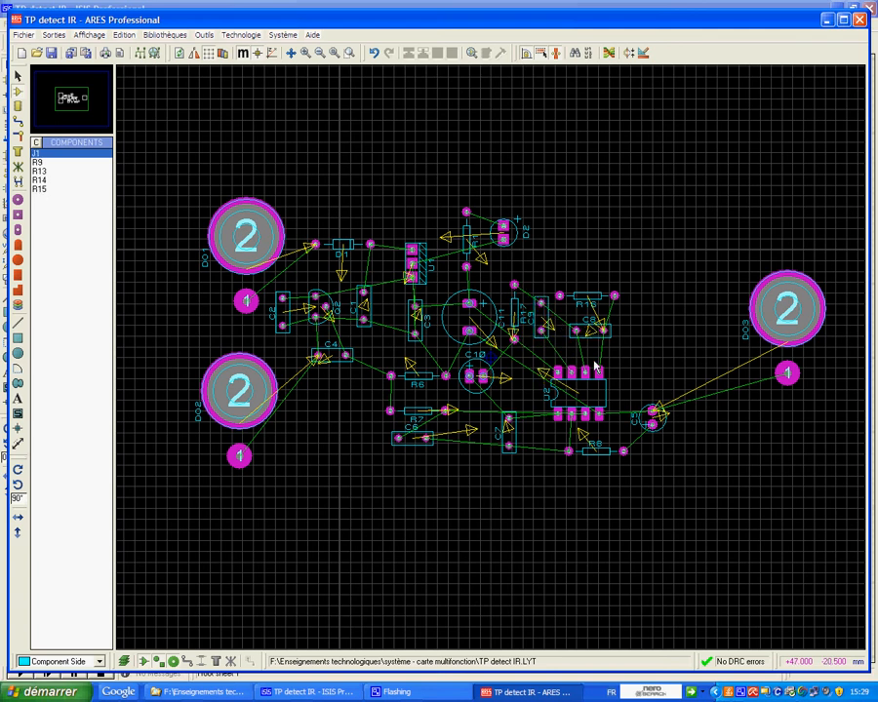
Place J1 between C10 and the upper left of U2, and resistor R9 vertically below C10 between C6 and C7 at 270°
{"action": "left_click", "coordinate": [39, 153]}
{"action": "left_click", "coordinate": [526, 359]}
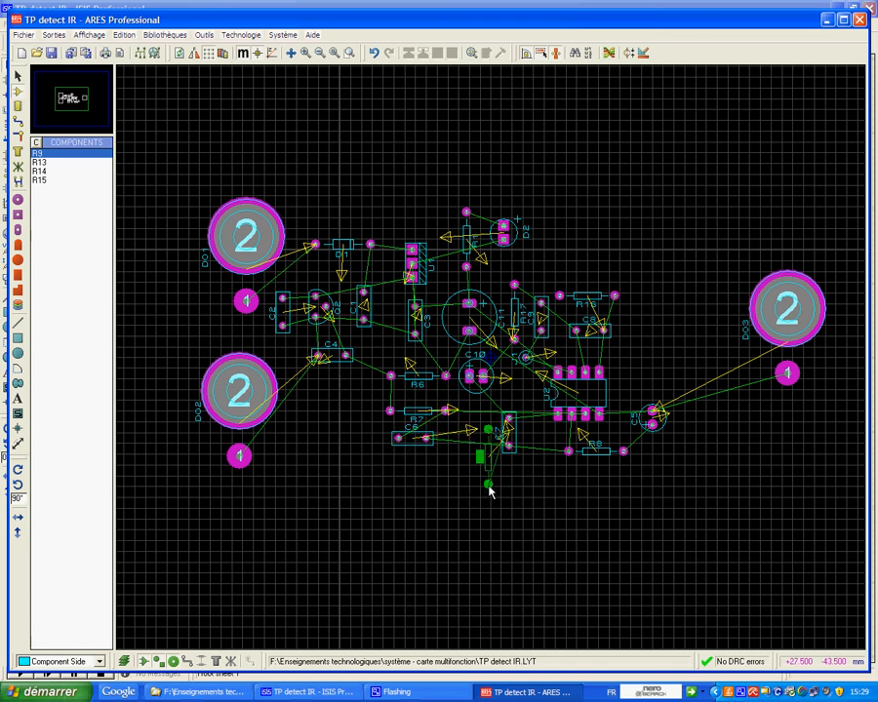
{"action": "key", "text": "KP_Add"}
{"action": "key", "text": "KP_Add"}
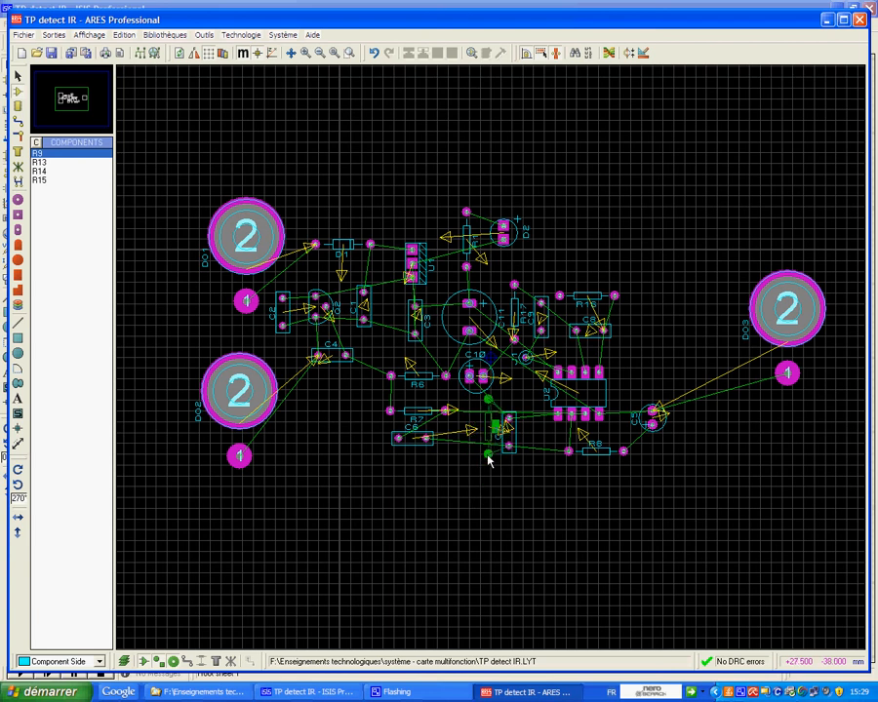
{"action": "left_click", "coordinate": [471, 464]}
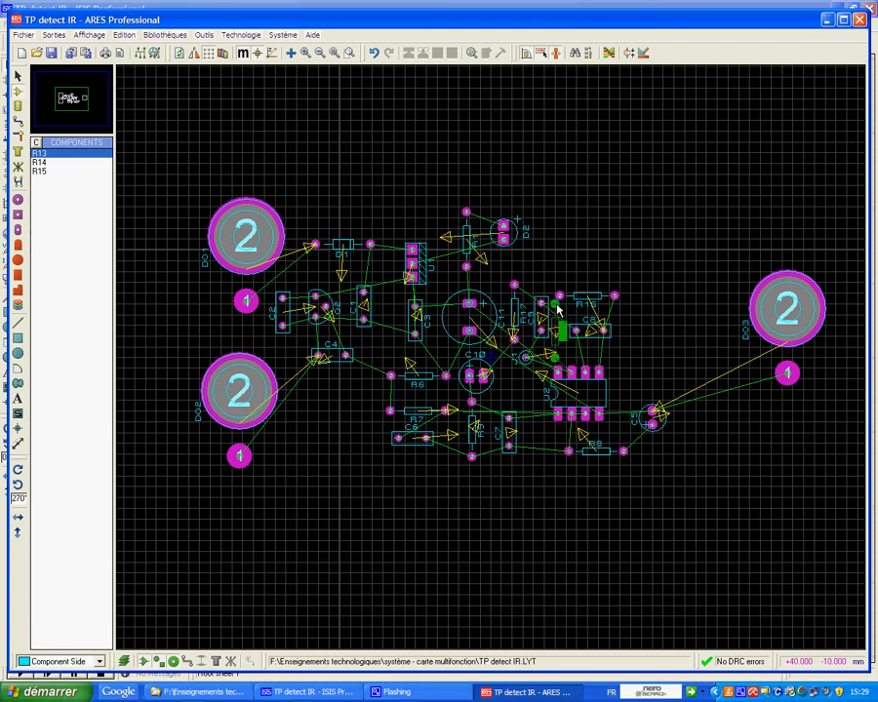
Place resistor R13 vertically between C9 and C8 at 270°, and move R16 upward to clear R13's upper pad
{"action": "left_click", "coordinate": [560, 306]}
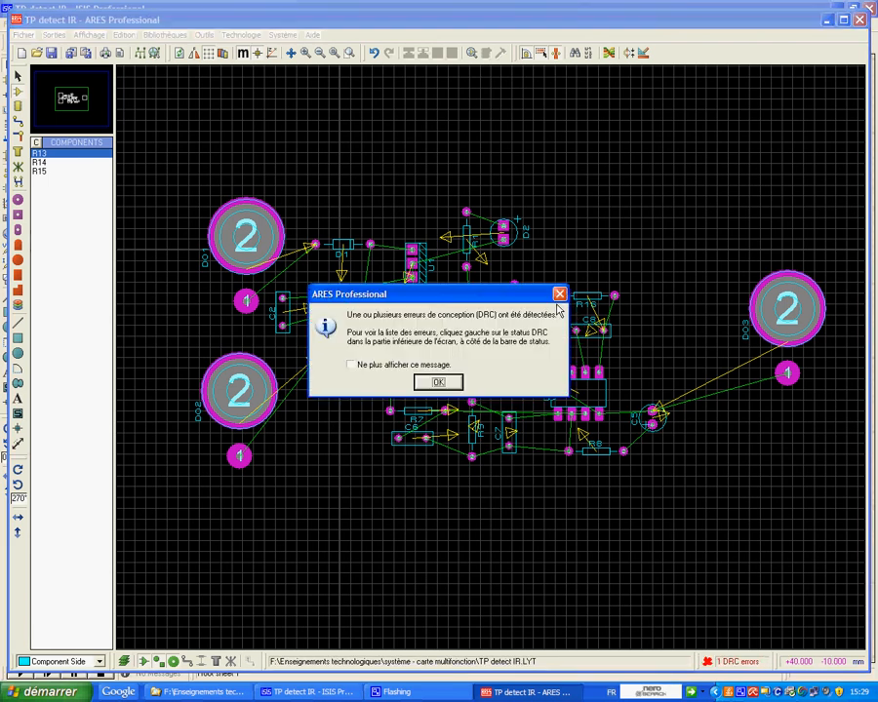
{"action": "left_click", "coordinate": [438, 382]}
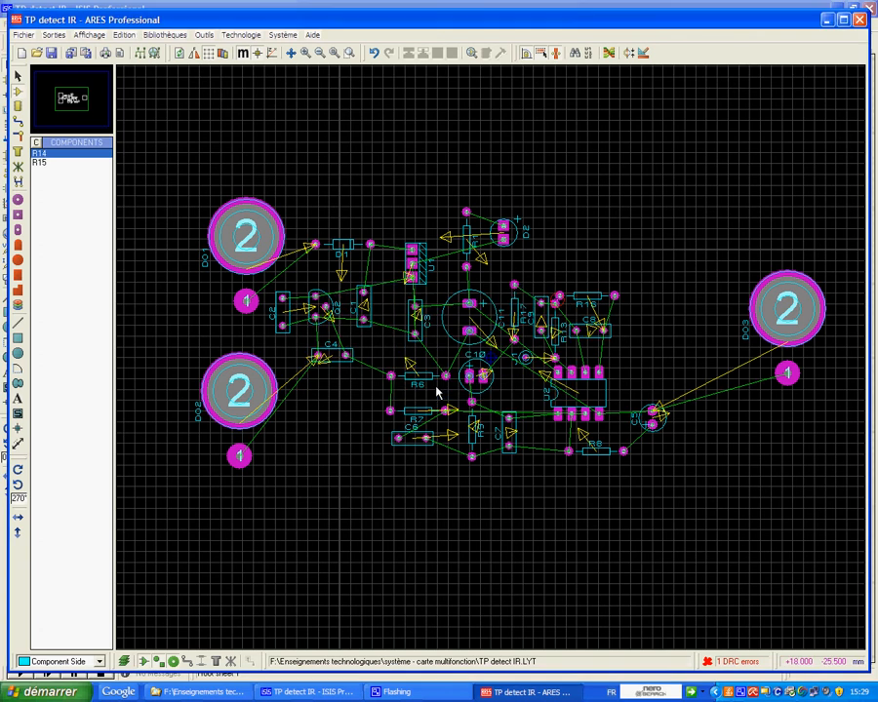
{"action": "right_click", "coordinate": [615, 297]}
{"action": "left_click", "coordinate": [648, 294]}
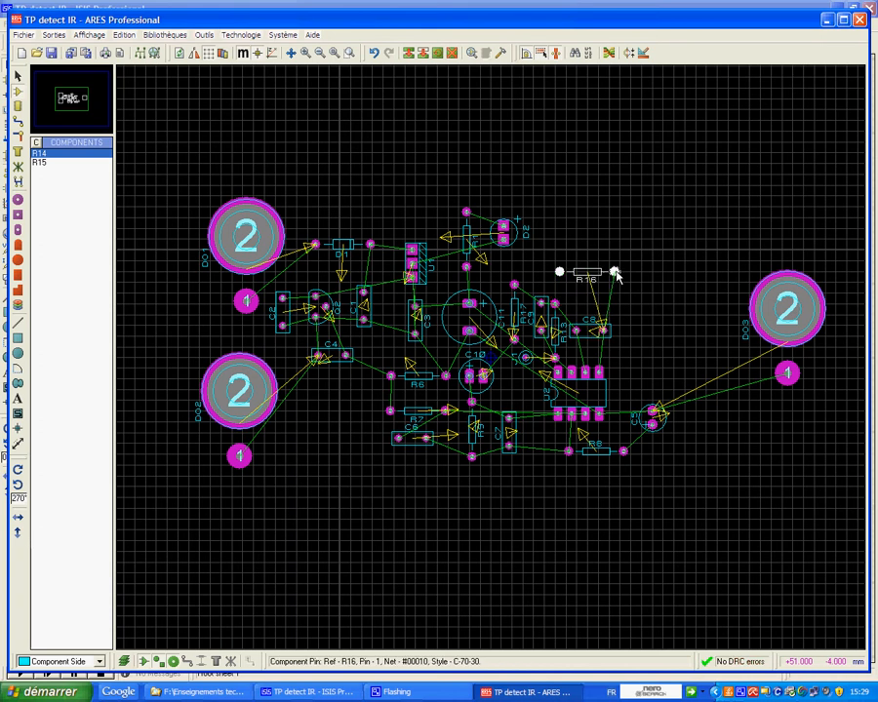
{"action": "left_click", "coordinate": [615, 276]}
Move C8 up to just below R16, and shift R13 slightly up and right between C9 and C8
{"action": "right_click", "coordinate": [604, 333]}
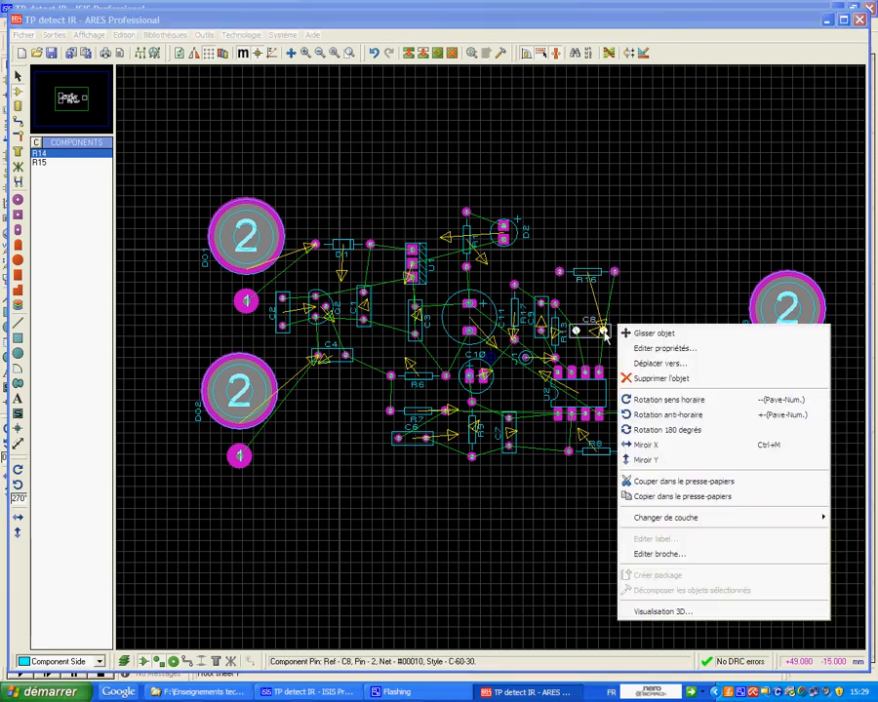
{"action": "left_click", "coordinate": [631, 334]}
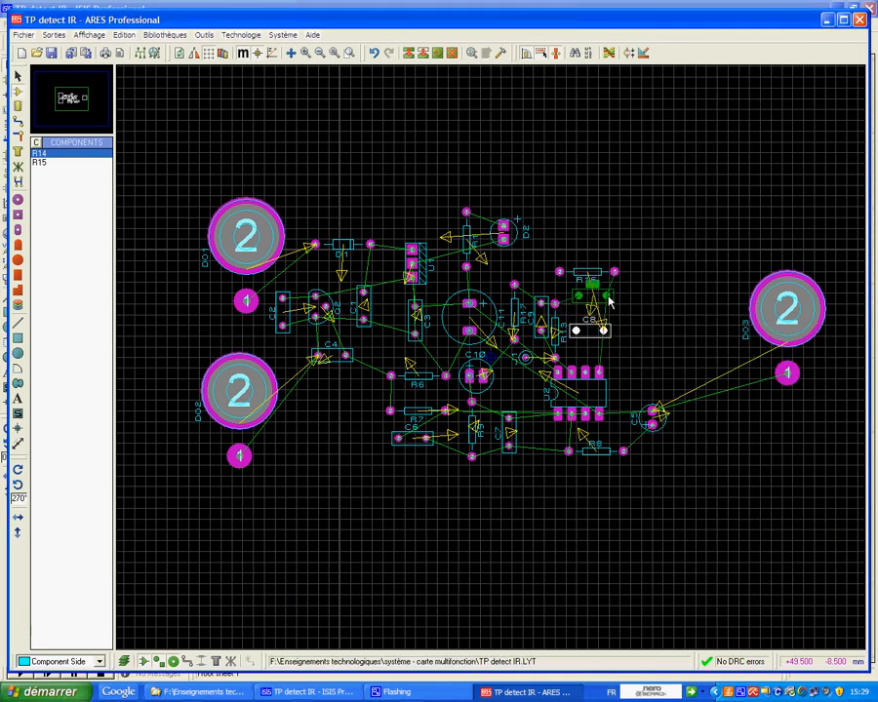
{"action": "left_click", "coordinate": [604, 301]}
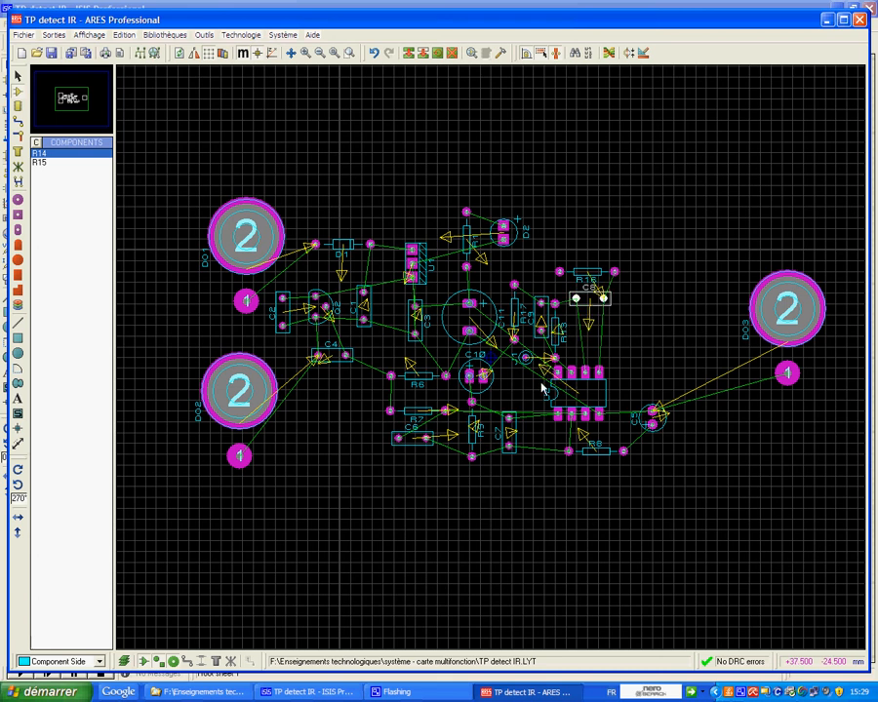
{"action": "right_click", "coordinate": [555, 361]}
{"action": "left_click", "coordinate": [572, 364]}
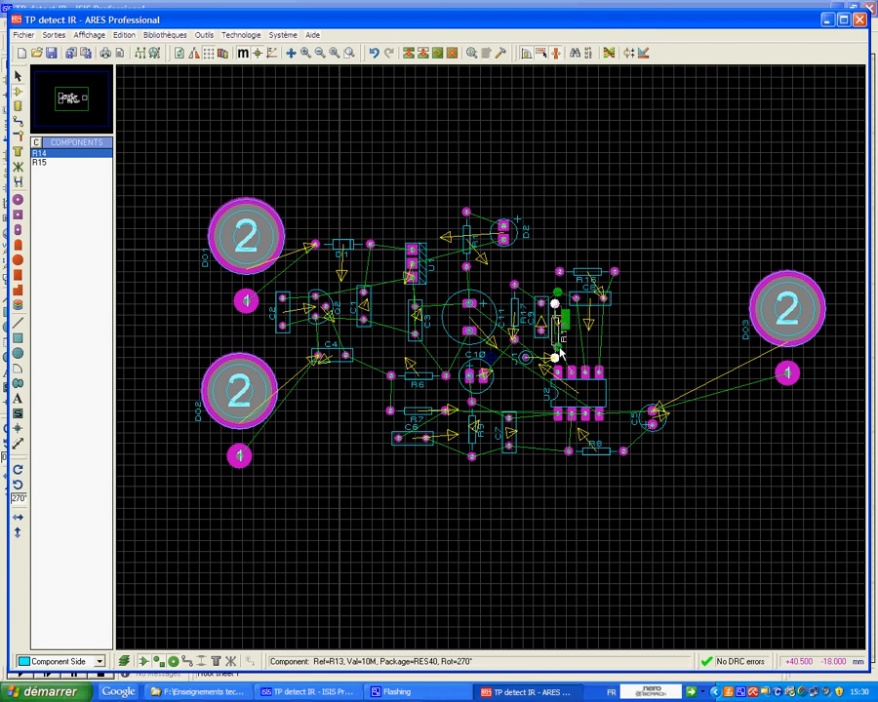
{"action": "left_click", "coordinate": [561, 343]}
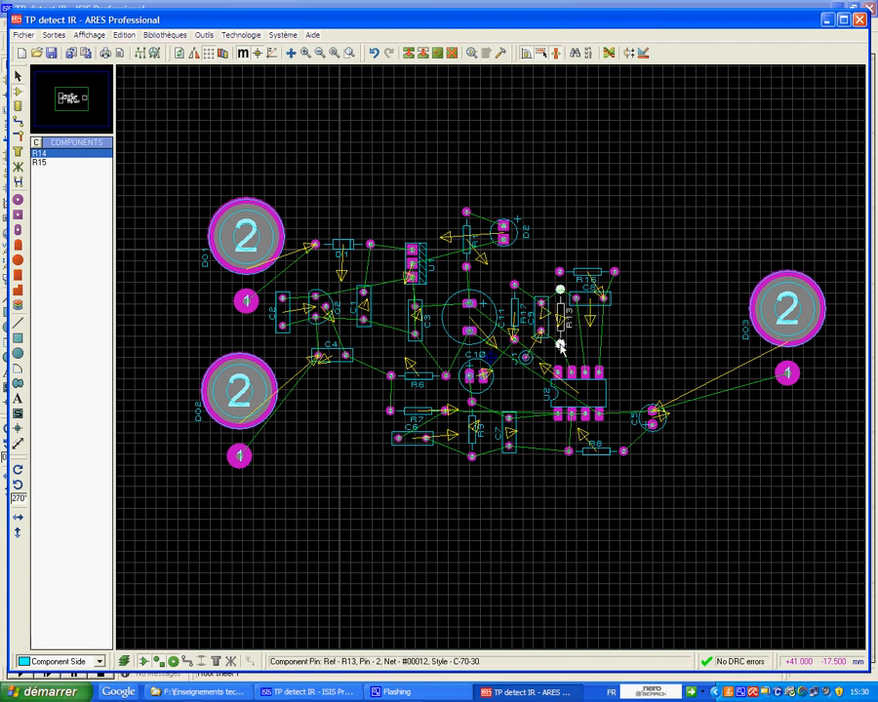
Place resistor R14 vertically to the right of D2 at 270°, and resistor R15 vertically above C5 at 90°
{"action": "left_click", "coordinate": [65, 152]}
{"action": "left_click", "coordinate": [358, 430]}
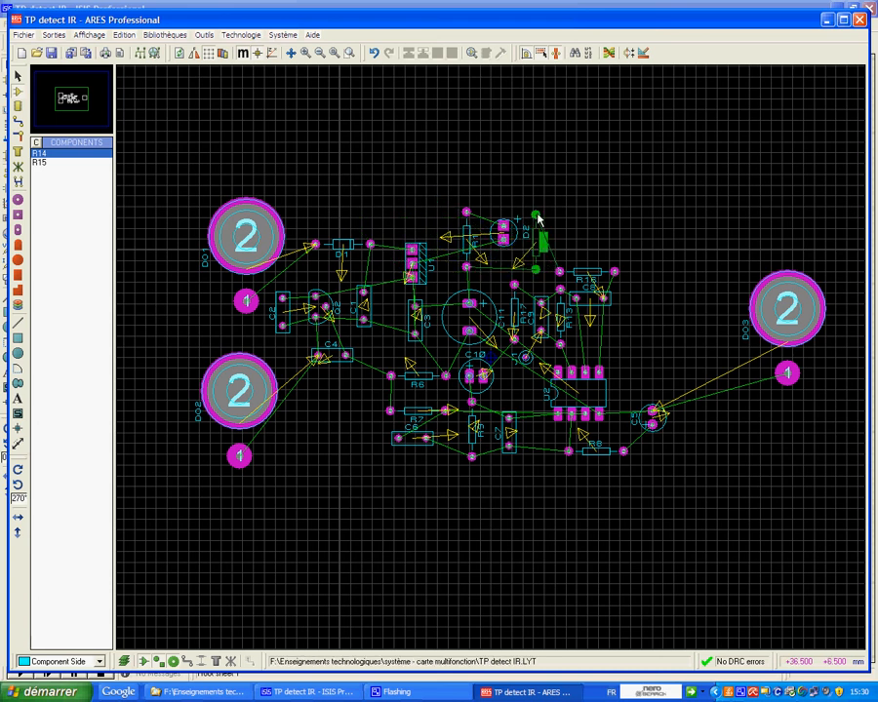
{"action": "left_click", "coordinate": [534, 218]}
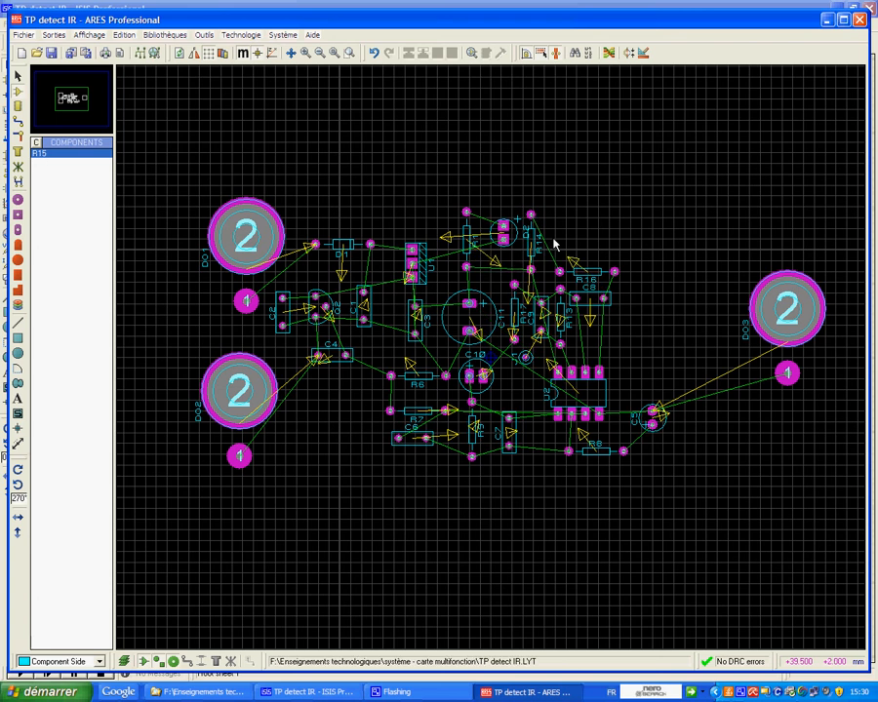
{"action": "left_click", "coordinate": [68, 156]}
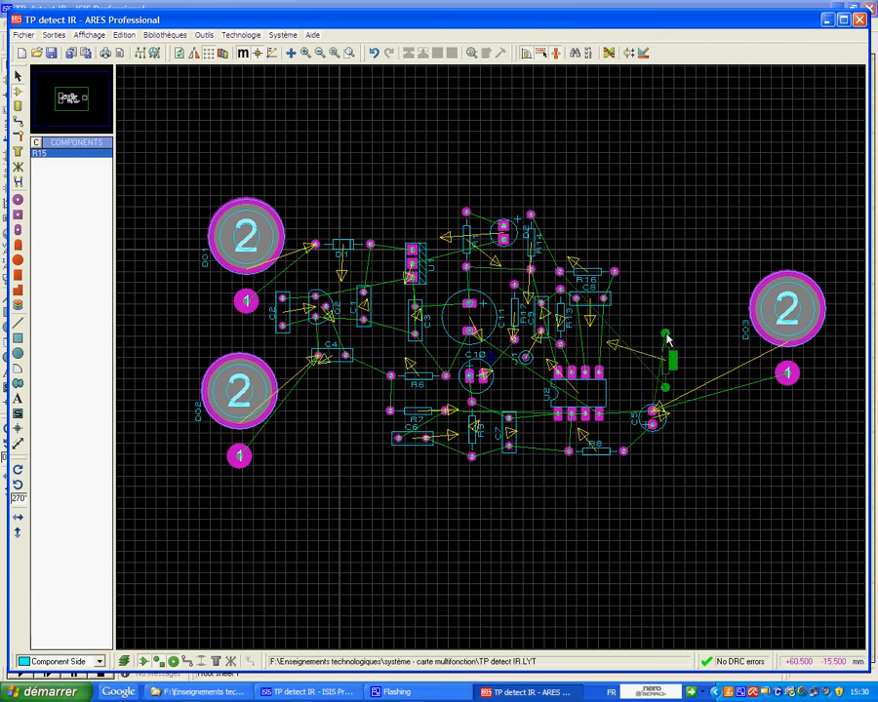
{"action": "key", "text": "KP_Add"}
{"action": "key", "text": "KP_Add"}
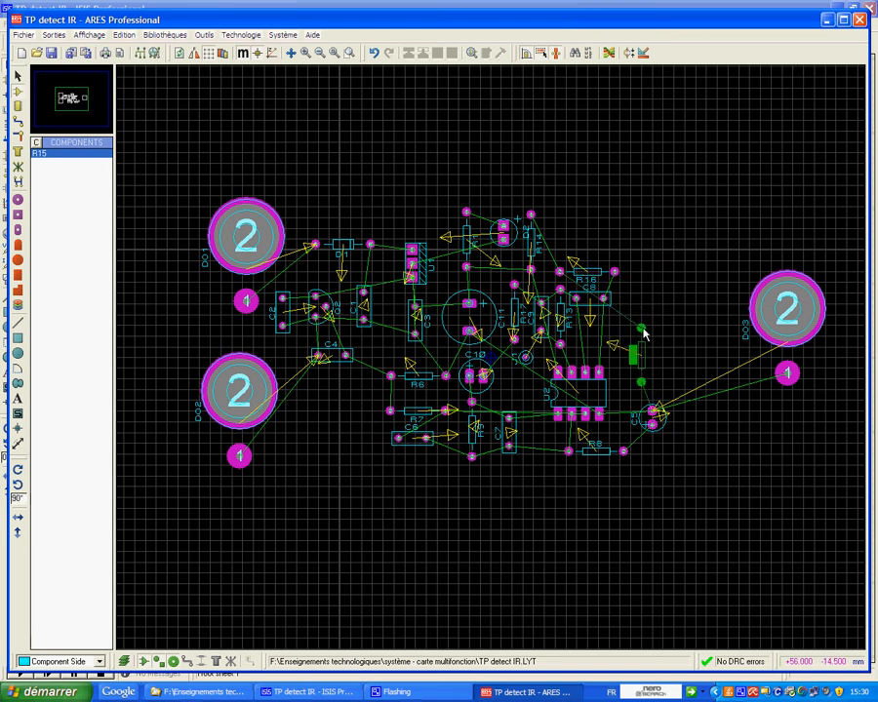
{"action": "left_click", "coordinate": [639, 334]}
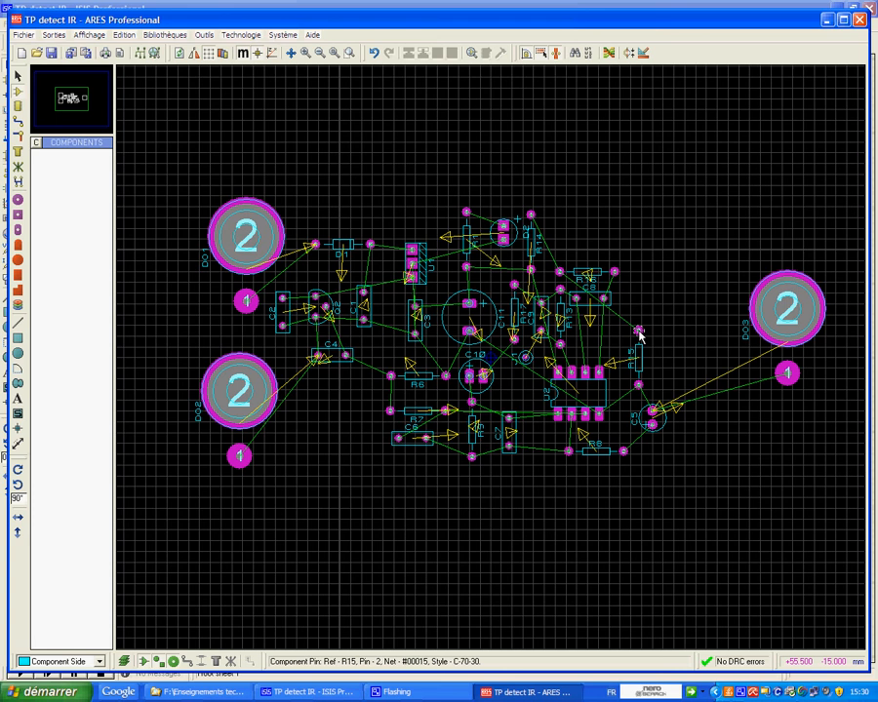
Move connector DO3 left, closer to C5 and R15
{"action": "right_click", "coordinate": [788, 381]}
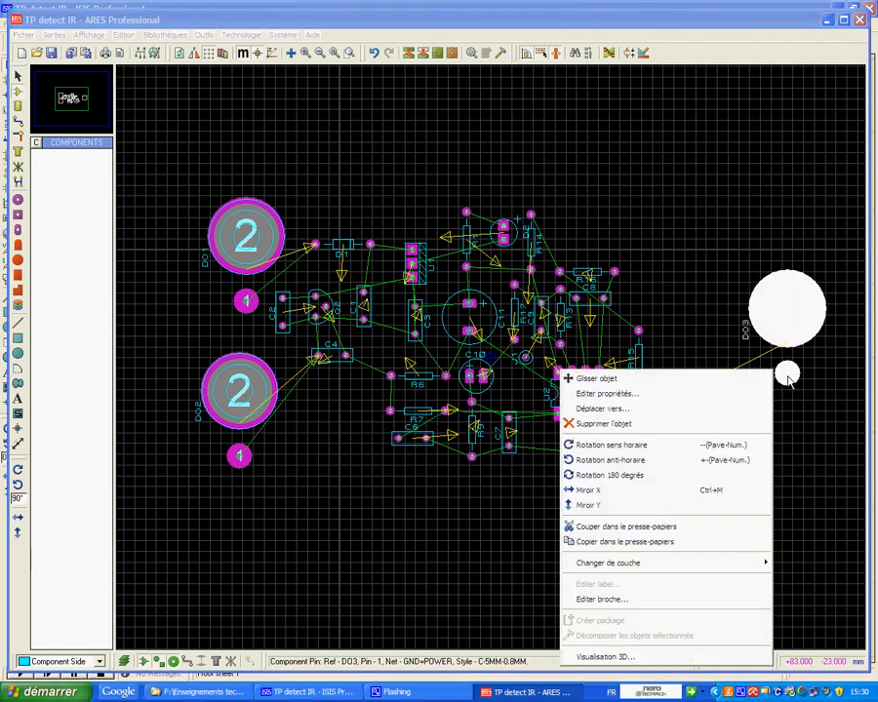
{"action": "left_click_drag", "start_coordinate": [768, 369], "coordinate": [728, 368]}
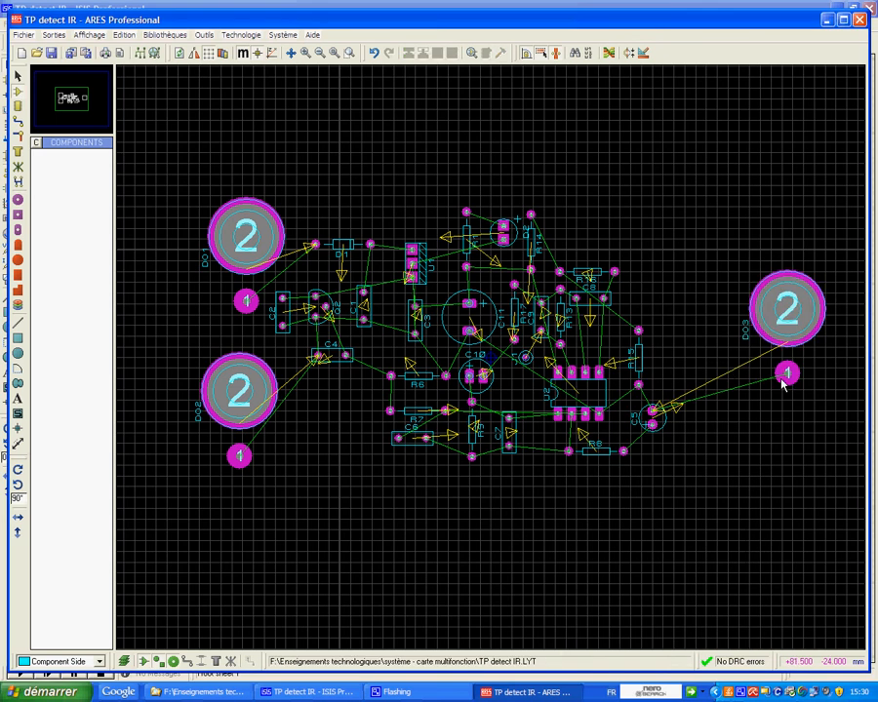
{"action": "right_click", "coordinate": [788, 377]}
{"action": "left_click_drag", "start_coordinate": [792, 378], "coordinate": [718, 369]}
{"action": "left_click", "coordinate": [678, 445]}
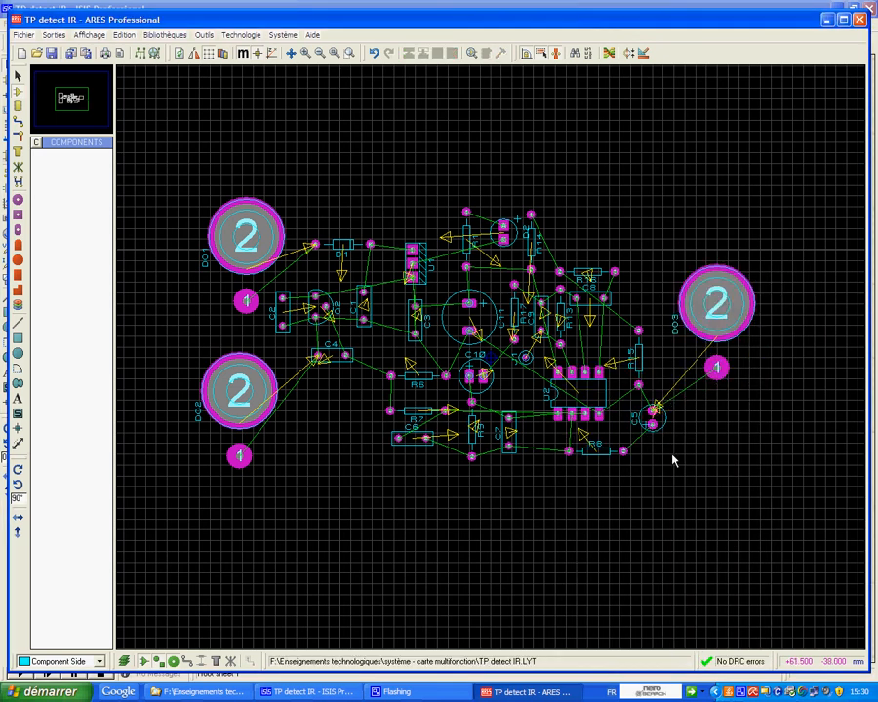
Move connector DO2 slightly up and to the right, closer to DO1
{"action": "right_click", "coordinate": [235, 455]}
{"action": "left_click_drag", "start_coordinate": [239, 455], "coordinate": [244, 449]}
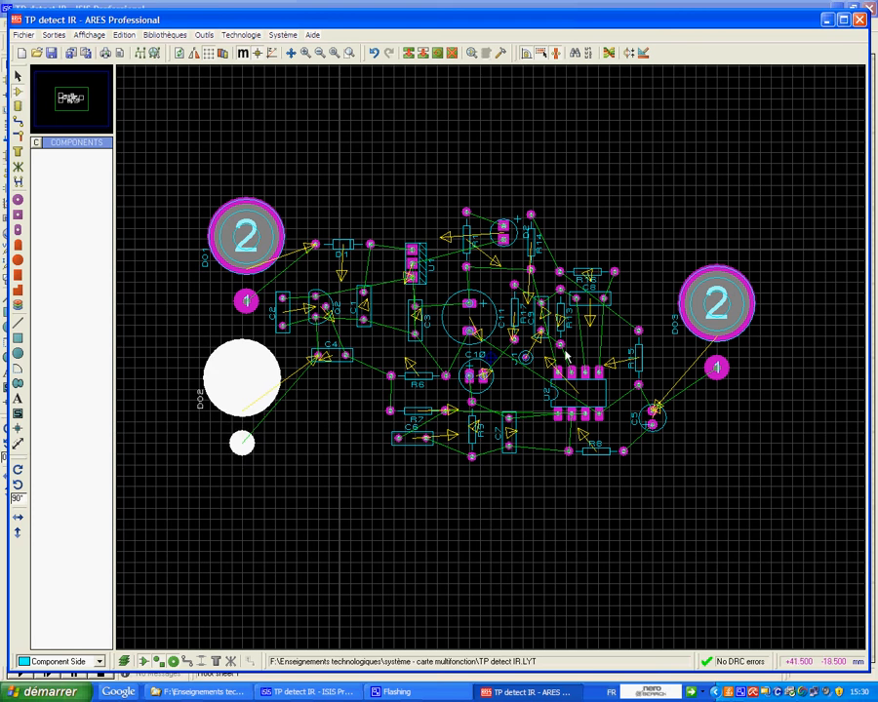
{"action": "left_click", "coordinate": [314, 459]}
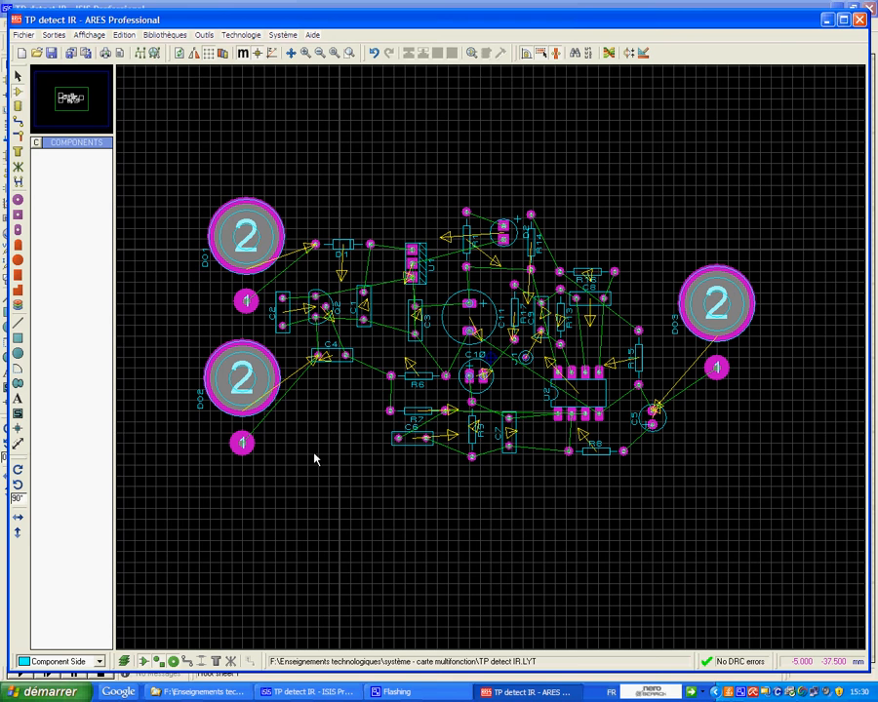
{"action": "right_click", "coordinate": [755, 691]}
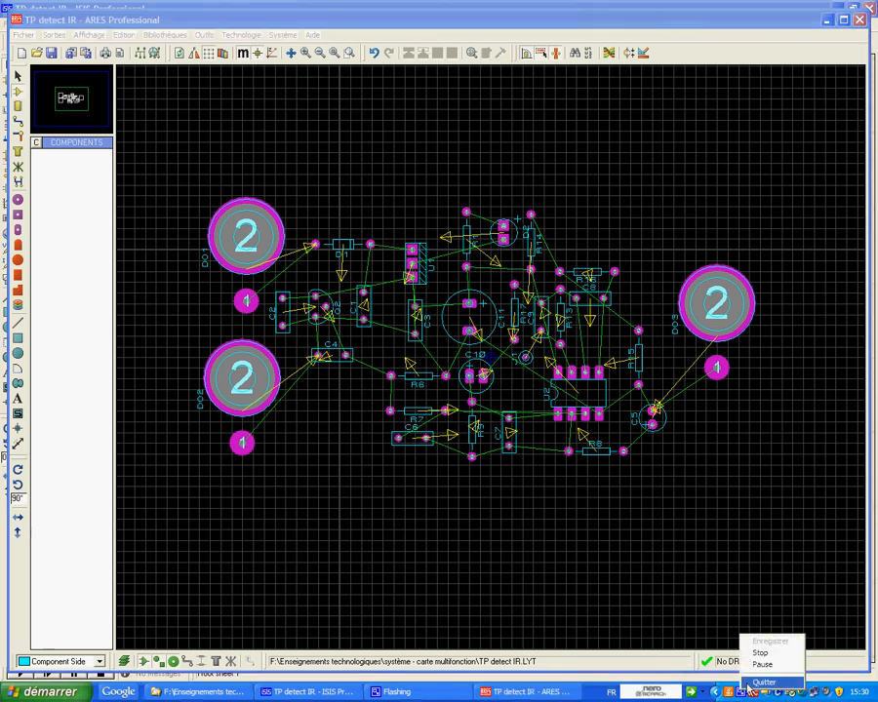